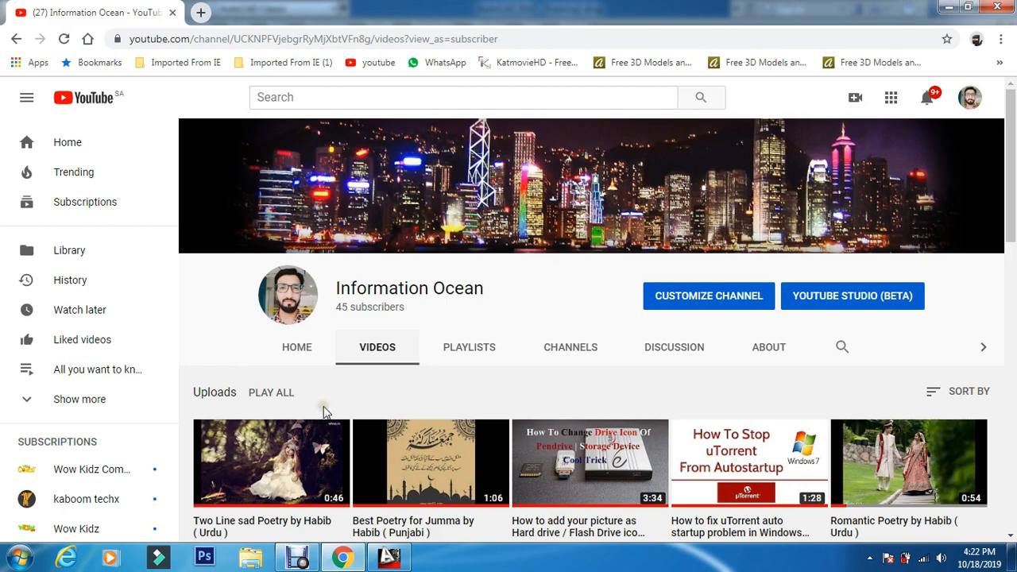
- Switch to AutoCAD and set the drawing's length units to Architectural with a precision of 0'-0 1/8"
left_click(321, 407)
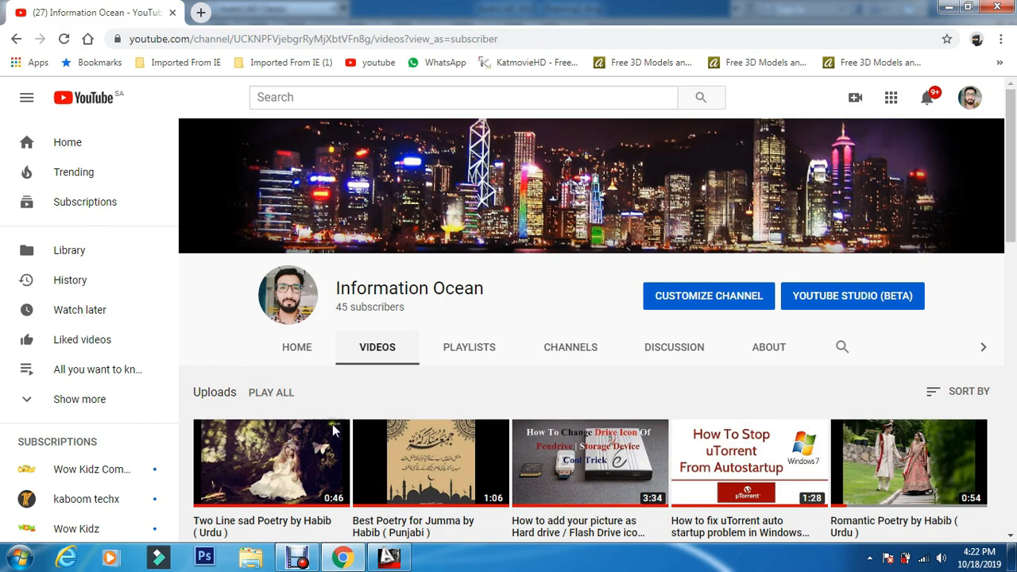
left_click(388, 558)
type("un")
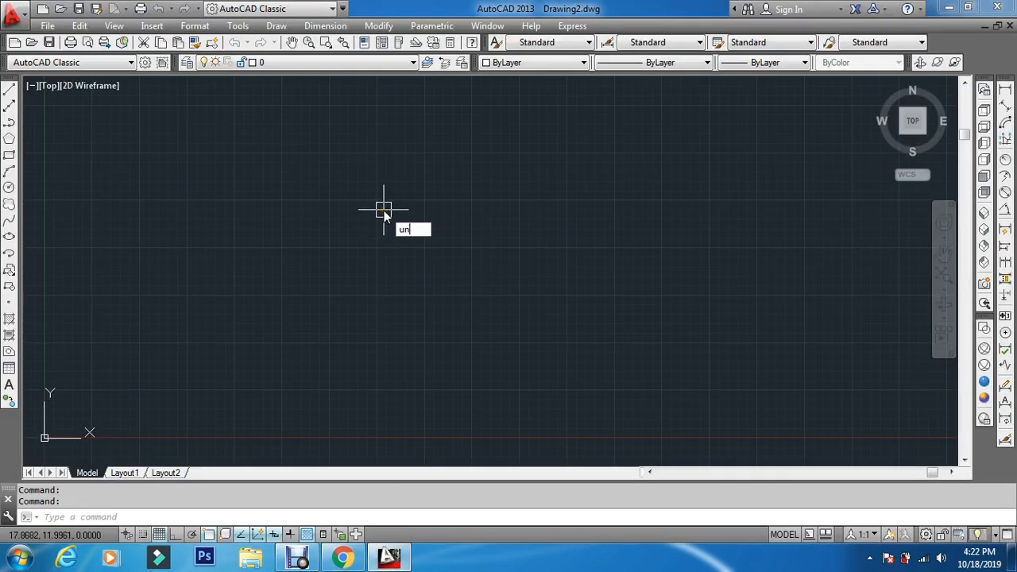
key("Return")
left_click(438, 171)
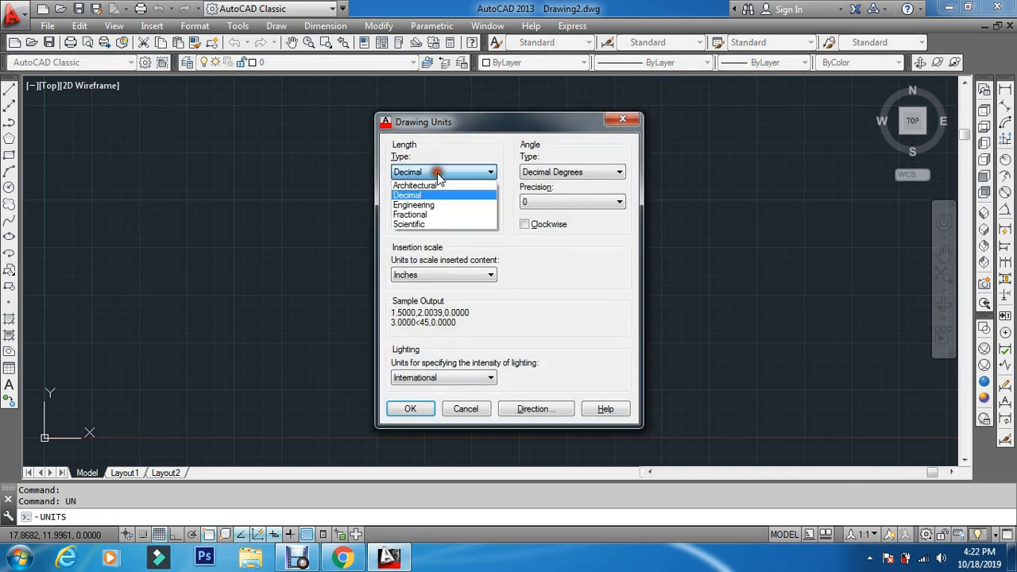
left_click(429, 185)
left_click(435, 201)
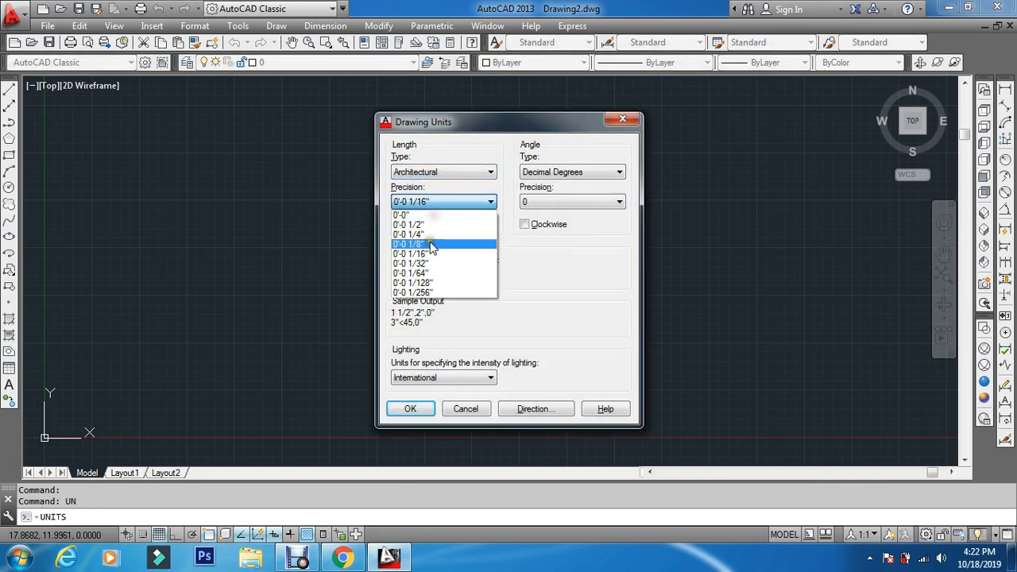
left_click(431, 242)
left_click(411, 408)
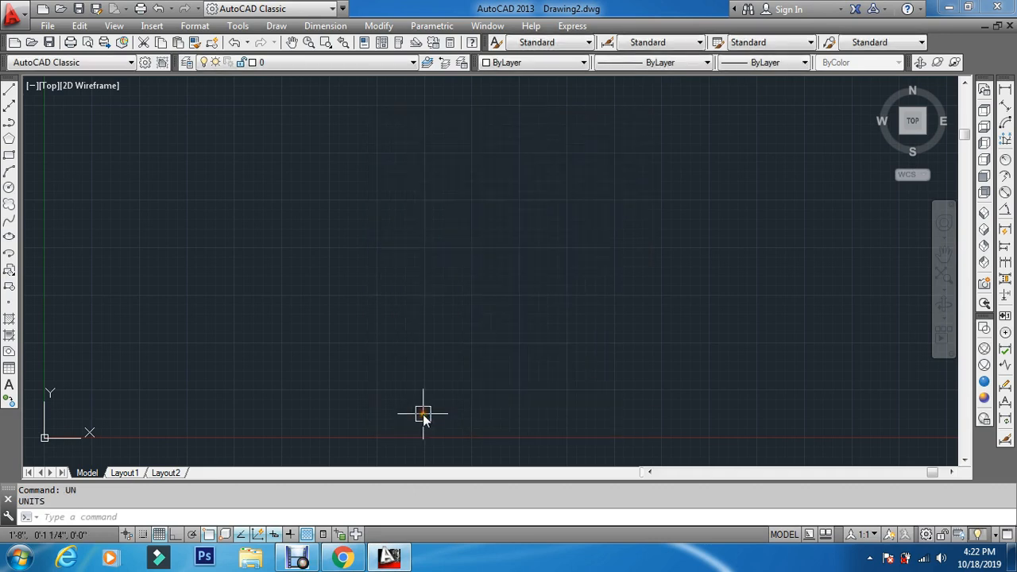
- Create a new dimension style named "walkthrough animation" based on Standard
type("d")
key("Return")
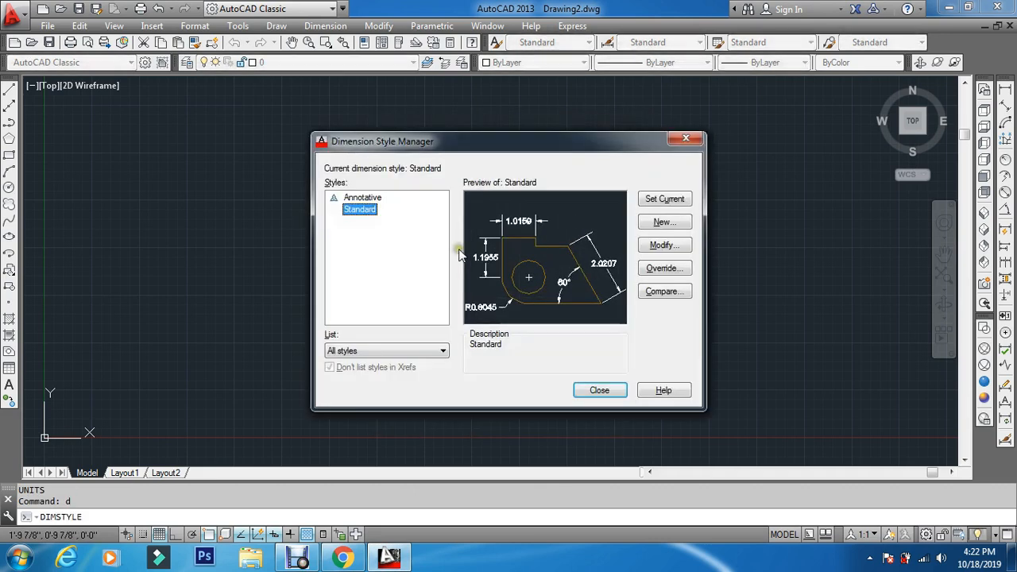
left_click(672, 227)
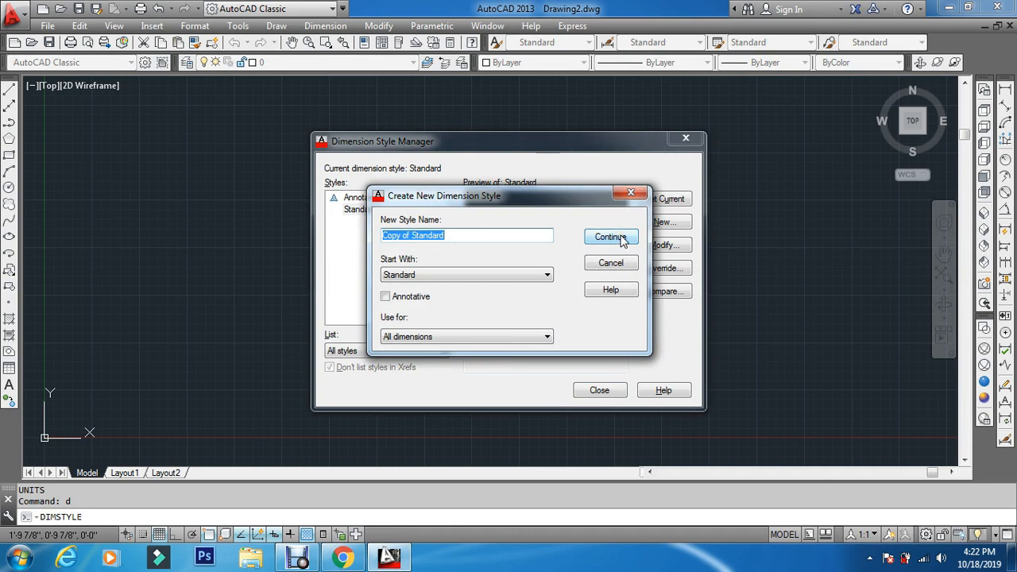
type("wall")
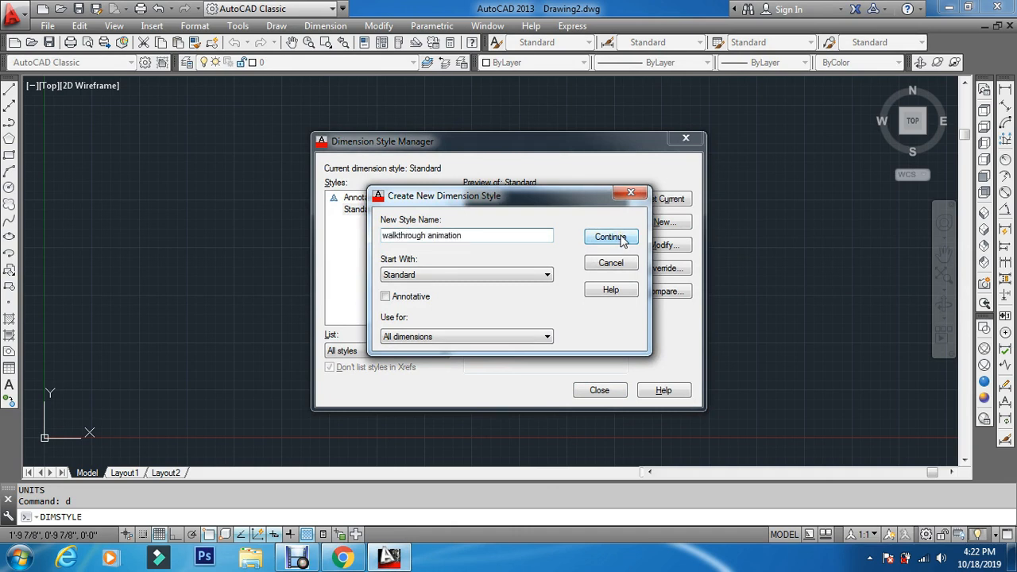
left_click(610, 237)
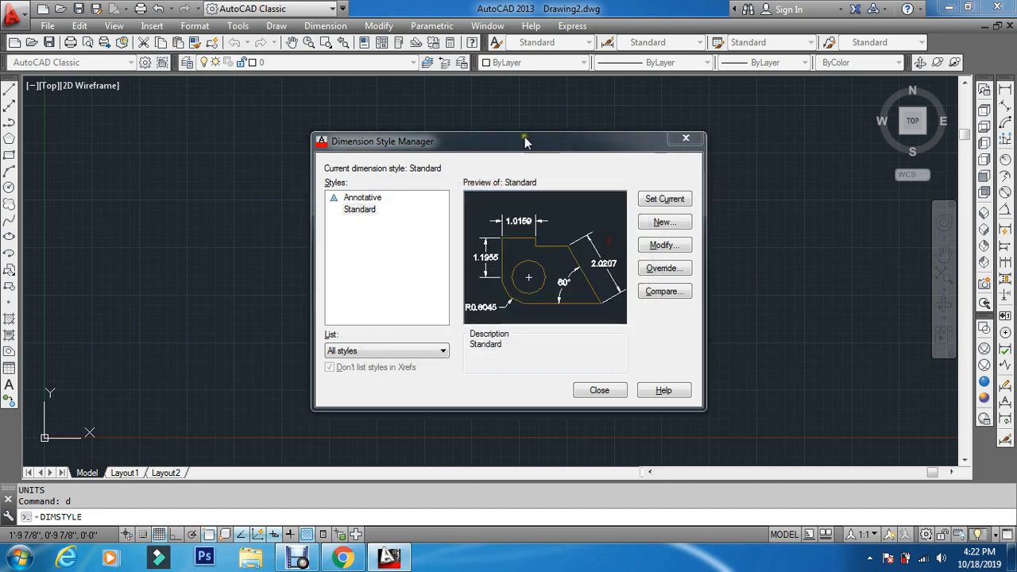
- Set the new dimension style's primary linear units to Architectural with a precision of 0'-0 1/8"
left_click(503, 112)
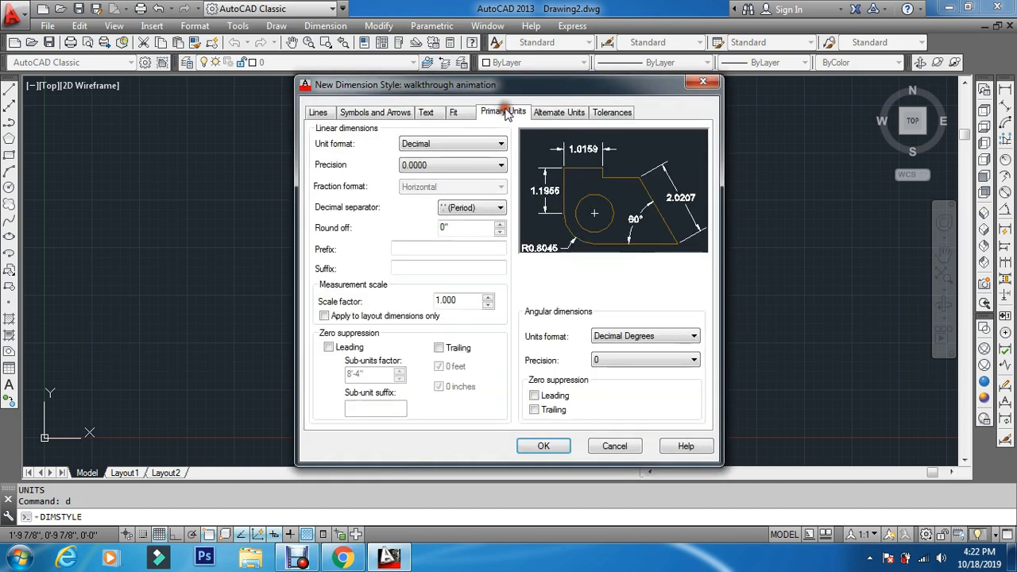
left_click(461, 144)
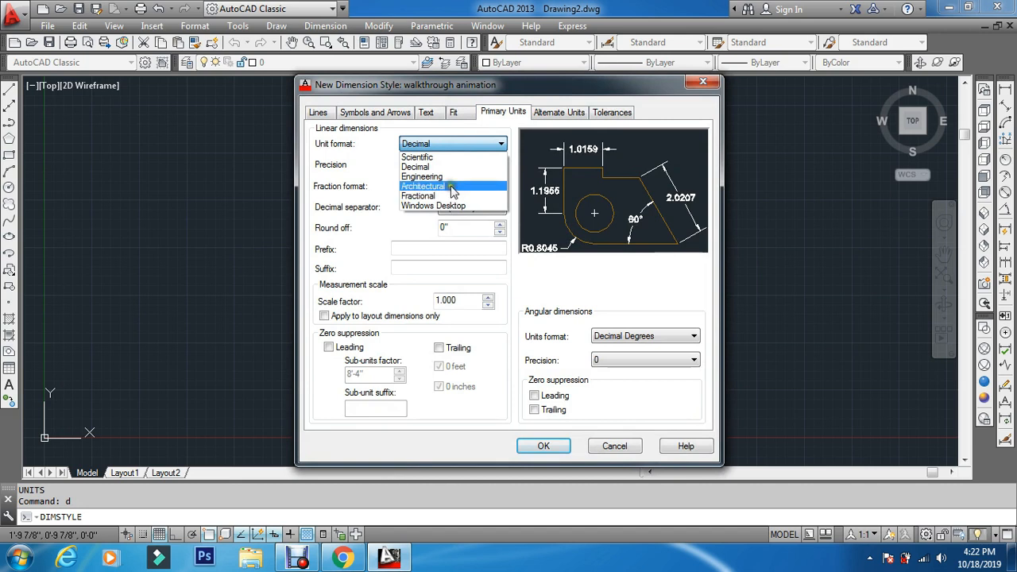
left_click(453, 186)
left_click(451, 164)
left_click(456, 222)
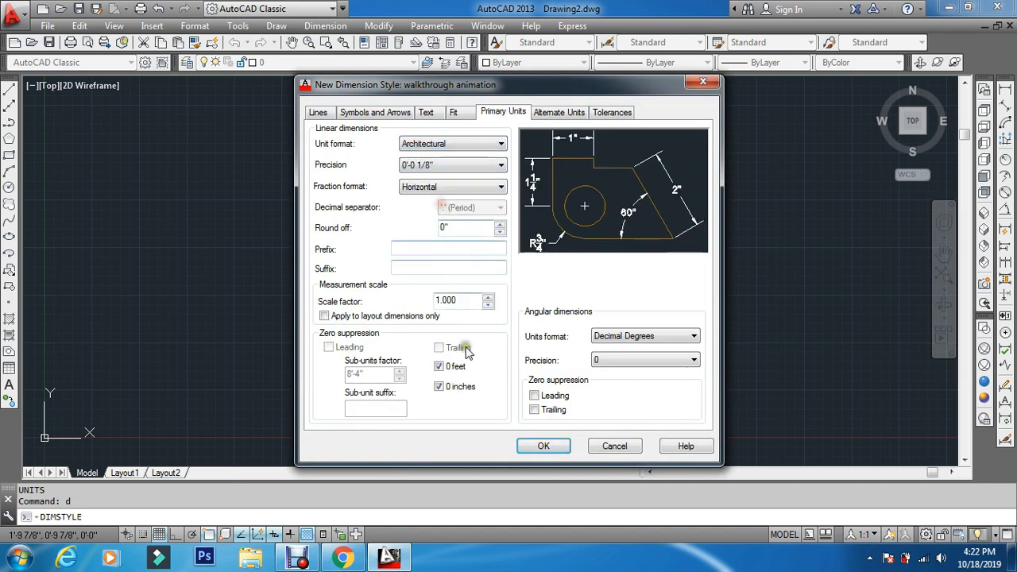
left_click(598, 336)
left_click(602, 337)
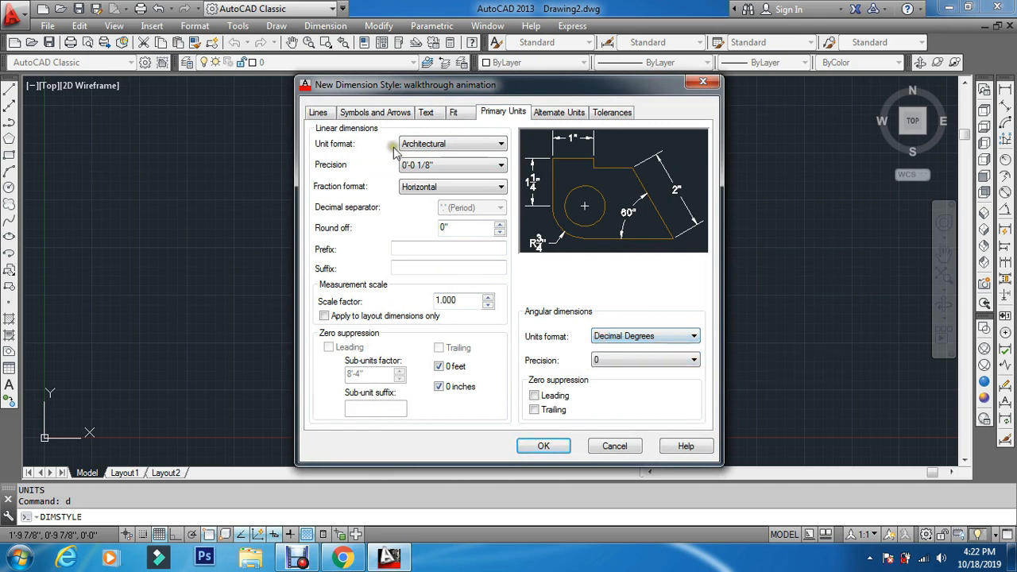
- Make the style's dimension text blue and 9" high, aligned with the dimension line
left_click(427, 114)
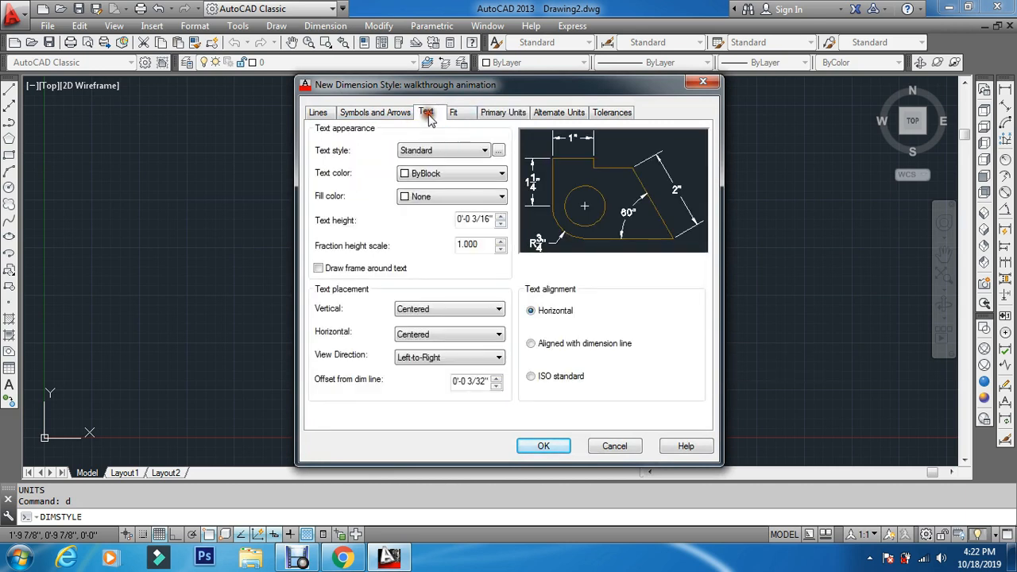
left_click(420, 175)
left_click(413, 260)
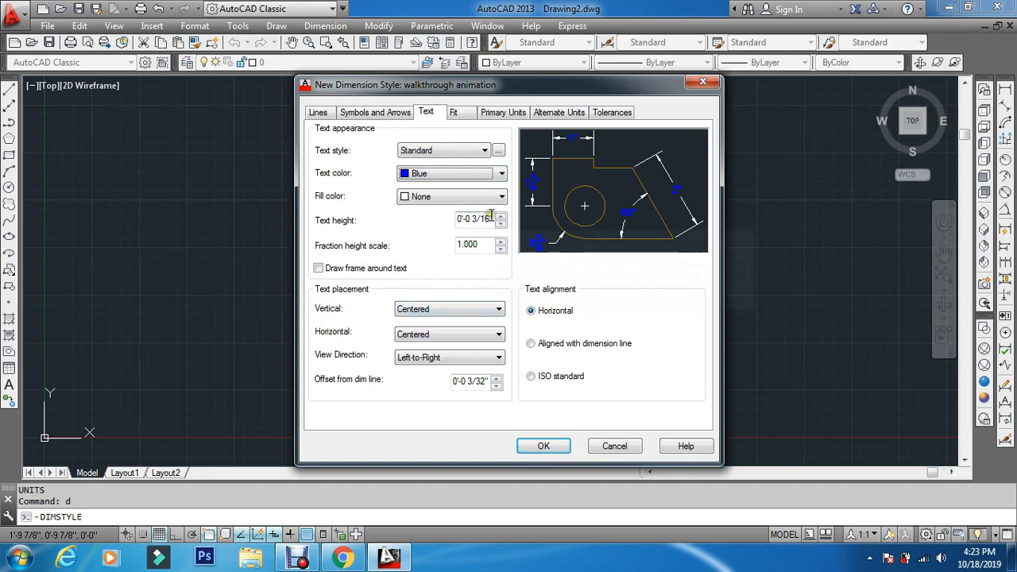
left_click_drag(491, 219, 133, 303)
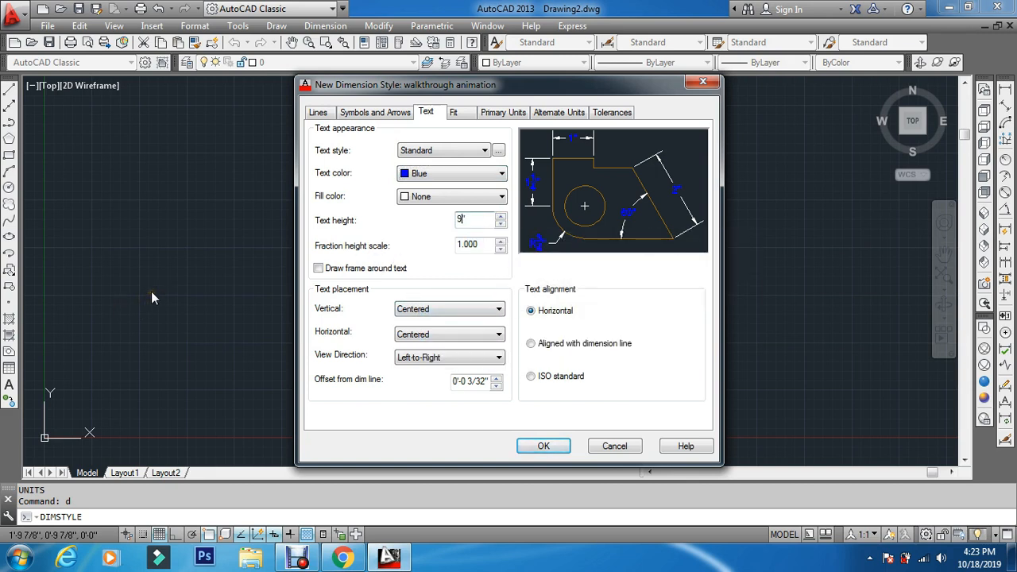
left_click(473, 240)
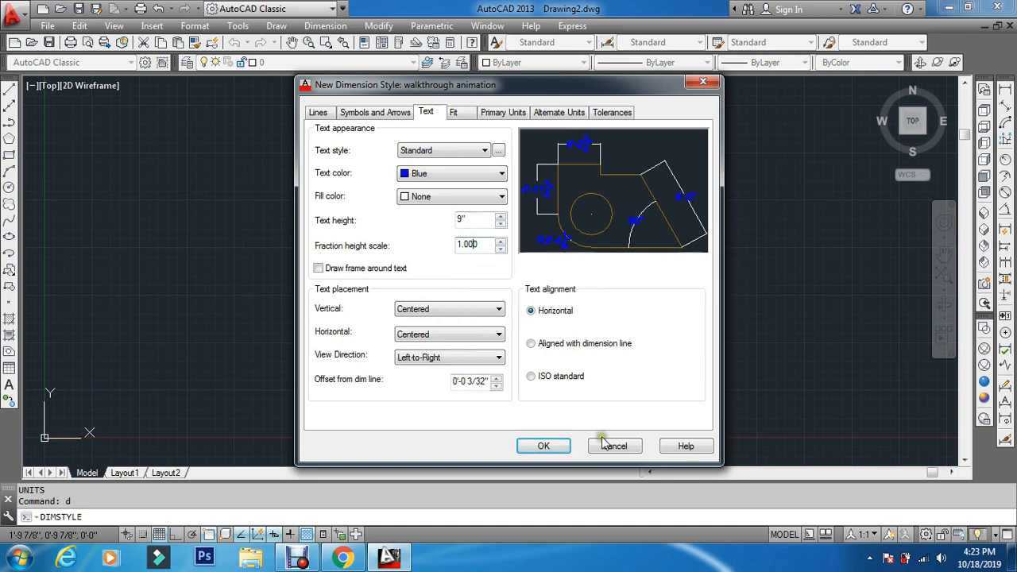
left_click(540, 344)
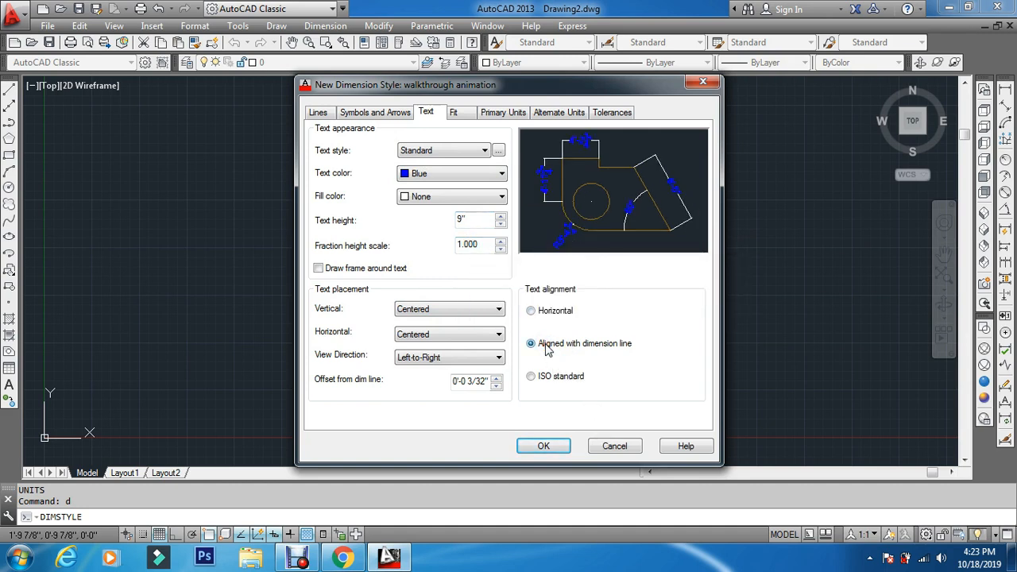
- Set the style's arrow size to 6" and save the new dimension style
left_click(362, 112)
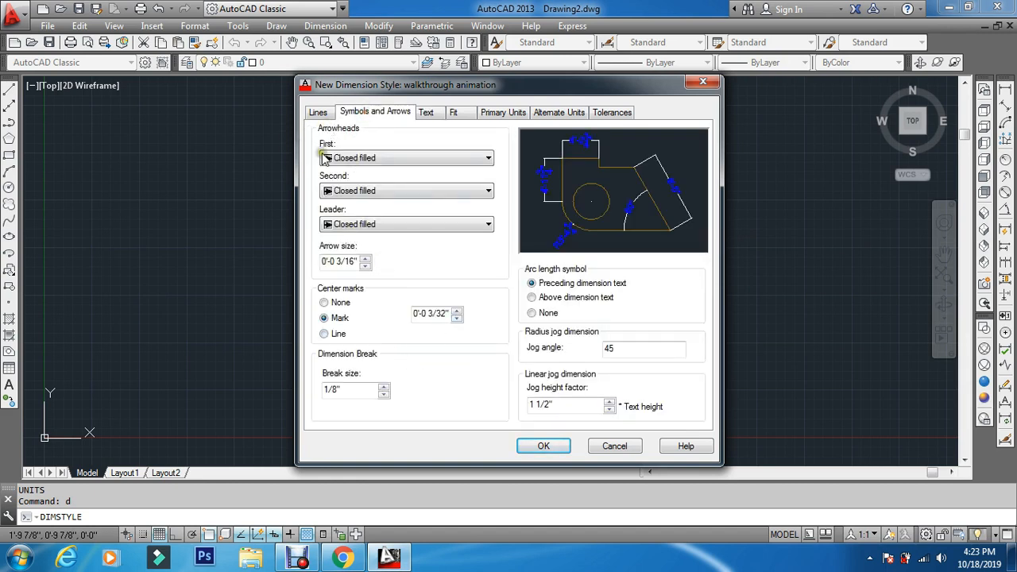
double_click(350, 266)
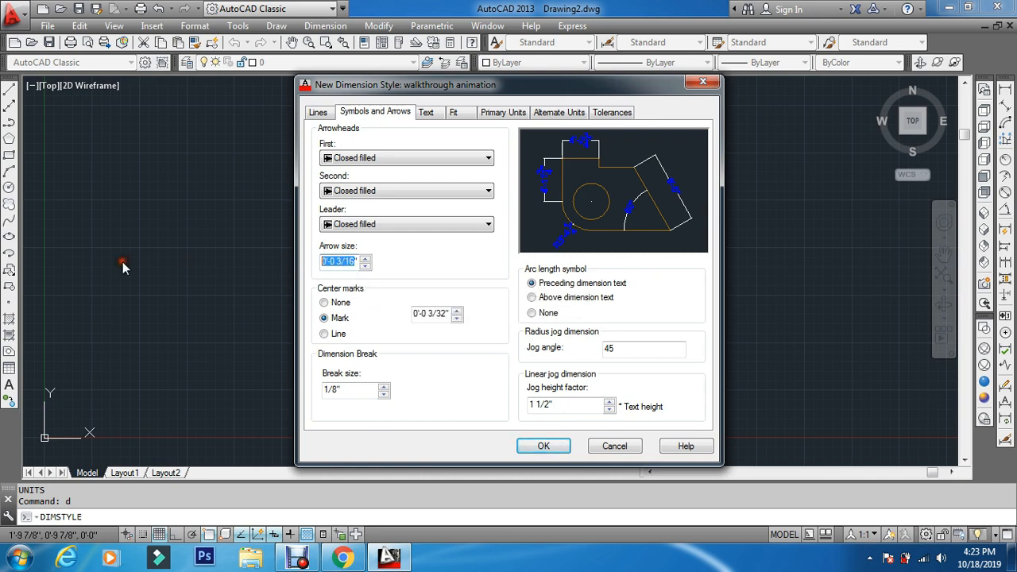
type("6\"")
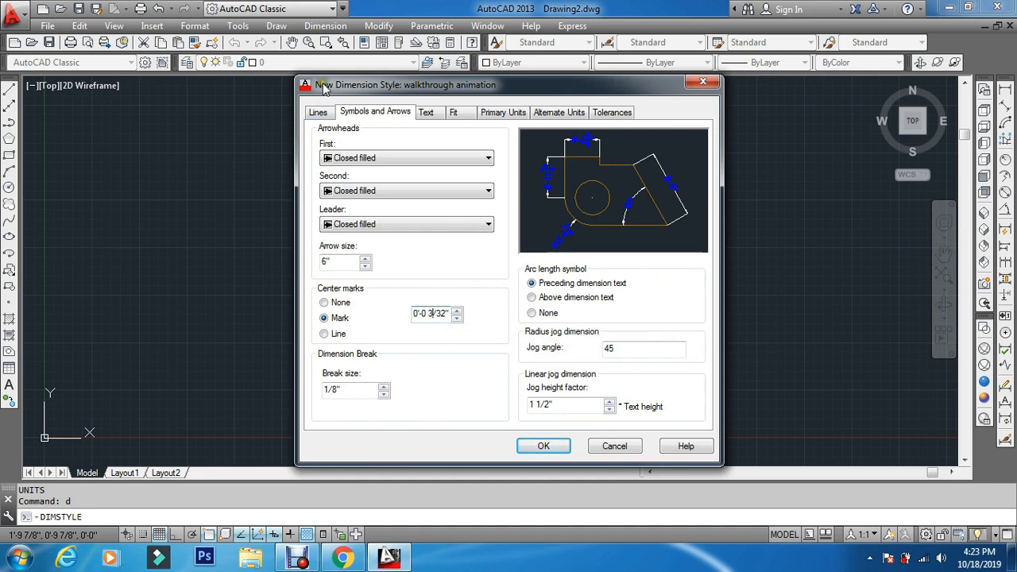
left_click(318, 113)
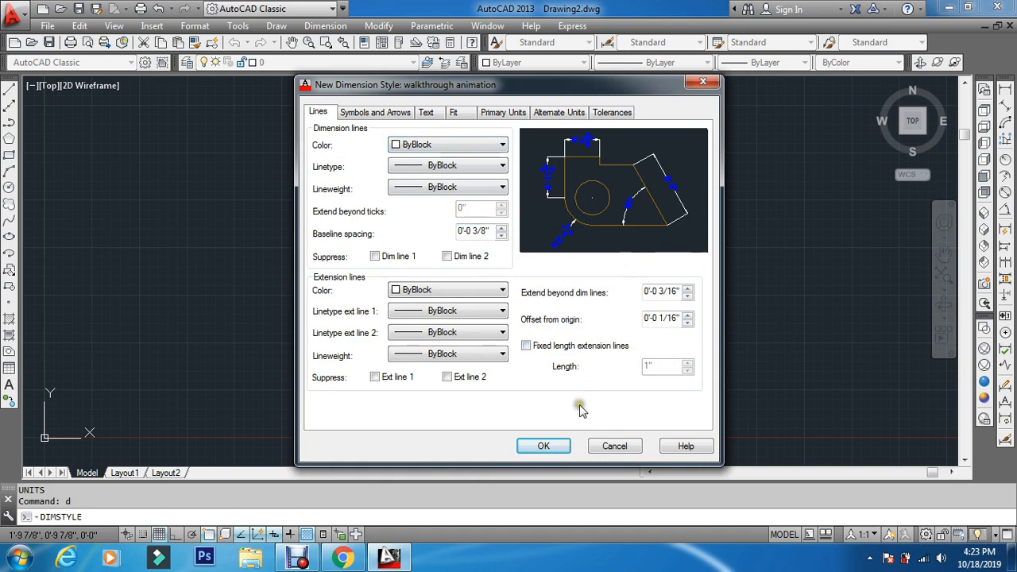
left_click(554, 448)
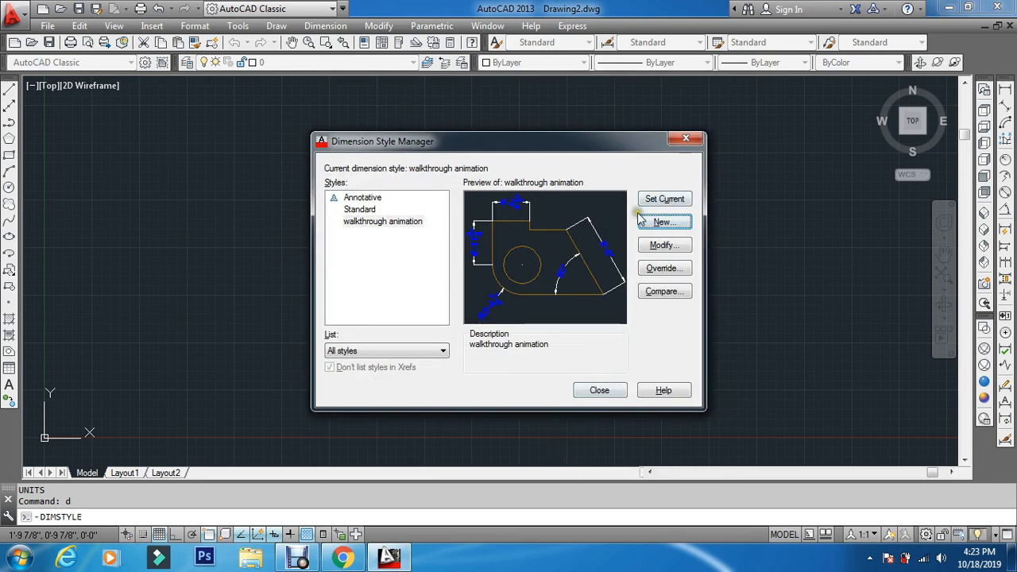
- Make the walkthrough animation dimension style current and close the style manager
left_click(383, 221)
left_click(658, 199)
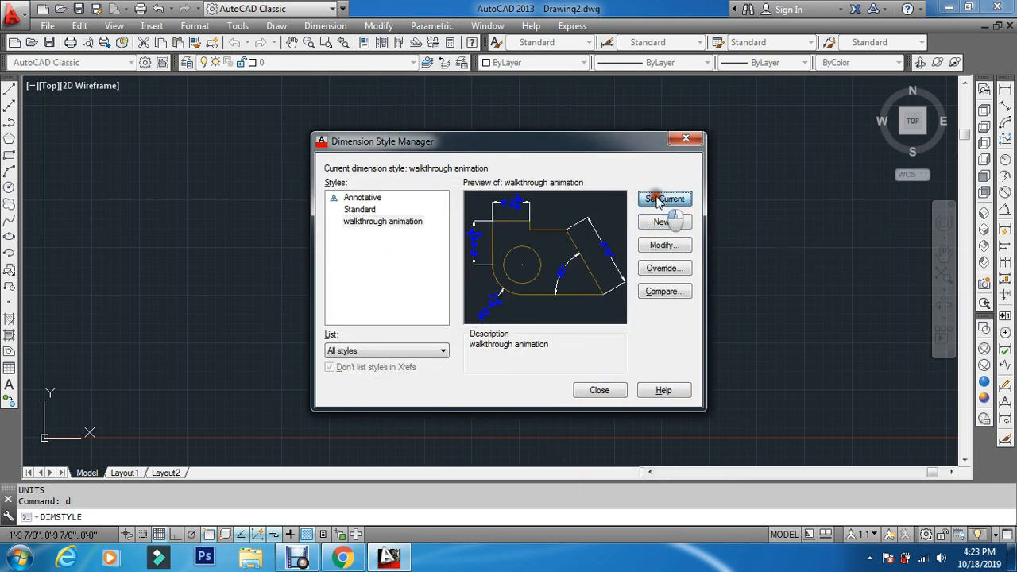
left_click(603, 392)
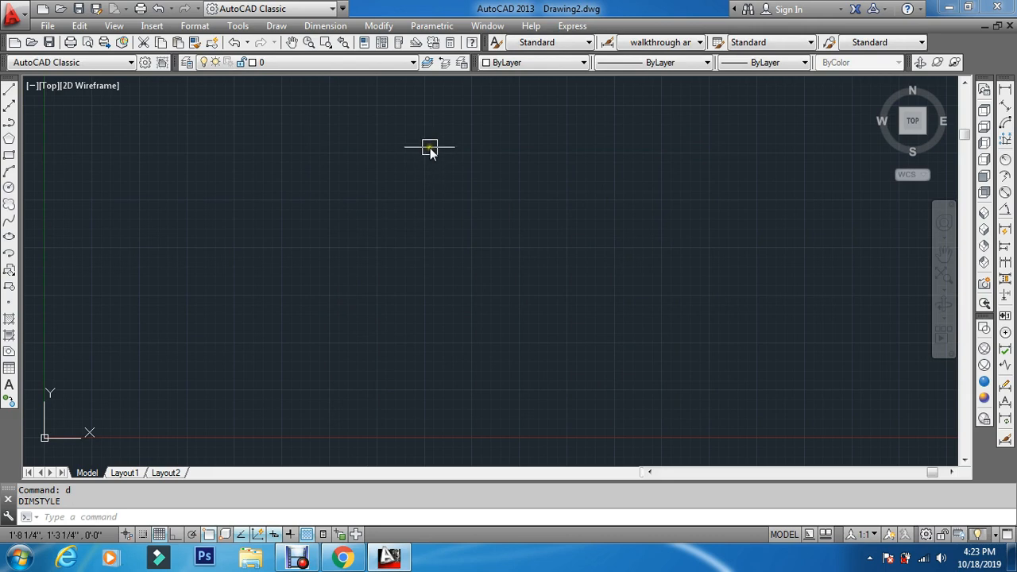
- Open the layer manager and add eleven new layers to the drawing
type("d")
key("Return")
type("la")
key("Return")
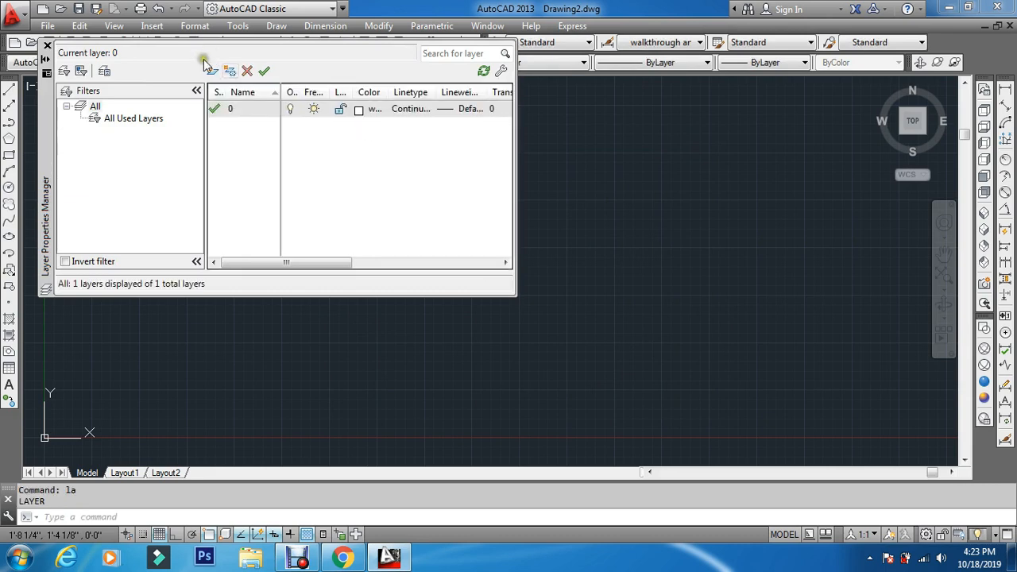
left_click(213, 71)
left_click(213, 71)
left_click(213, 71)
left_click(213, 72)
left_click(213, 72)
left_click(213, 72)
left_click(213, 71)
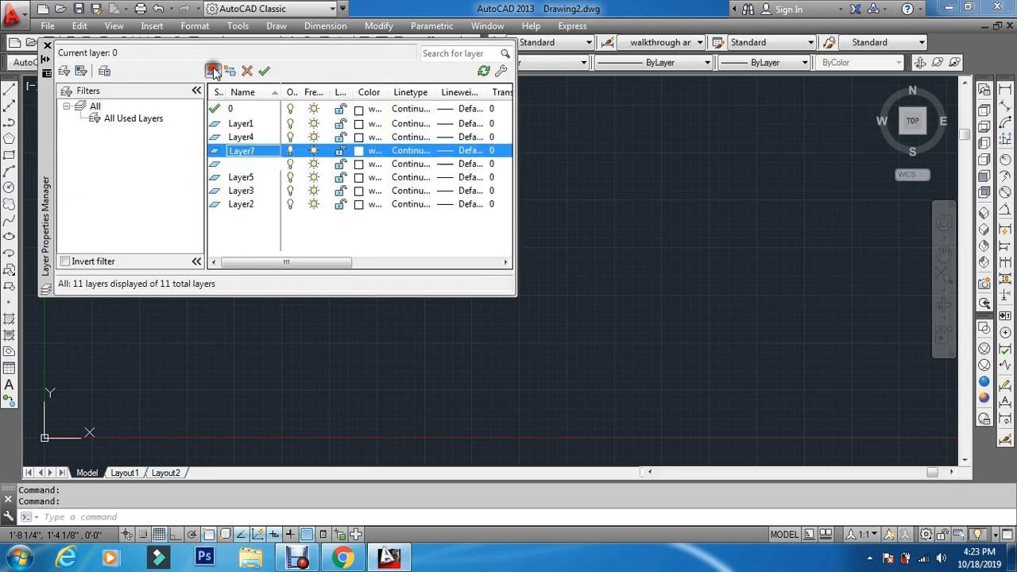
left_click(213, 71)
- Rename the first four new layers, Layer1, Layer4, Layer7 and Layer10, as 1, 2, 3 and 4
left_click(253, 125)
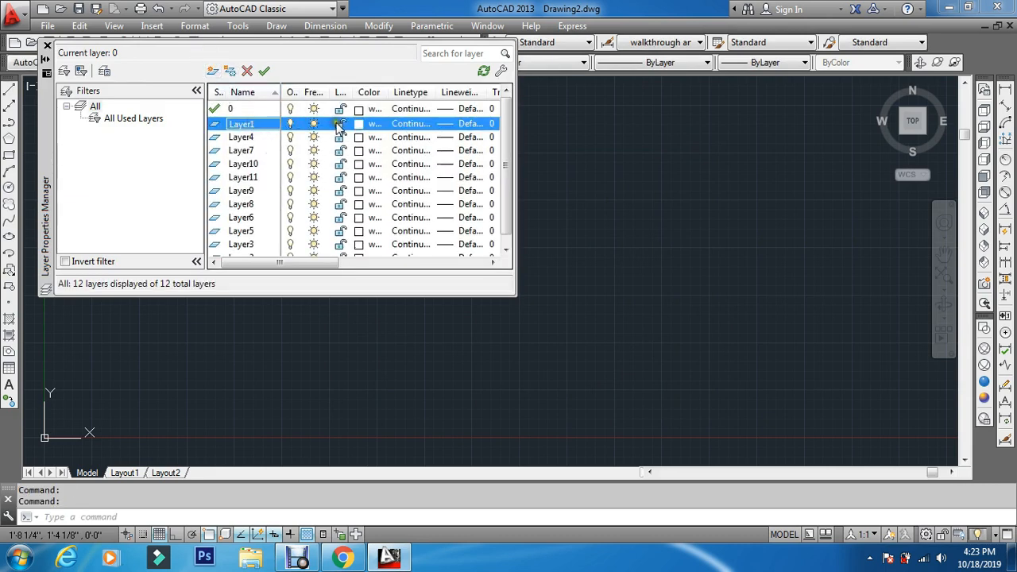
left_click(272, 125)
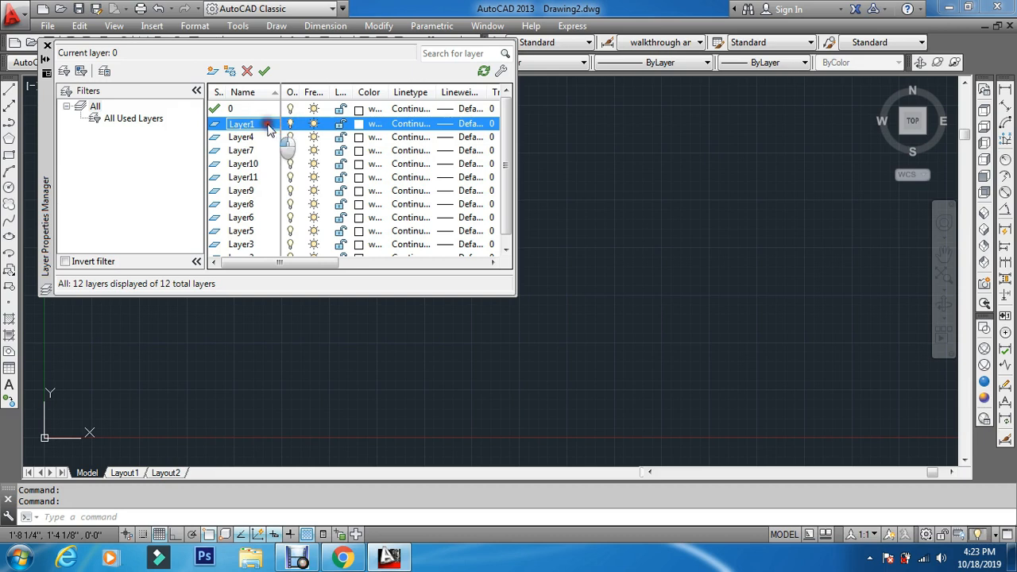
type("1")
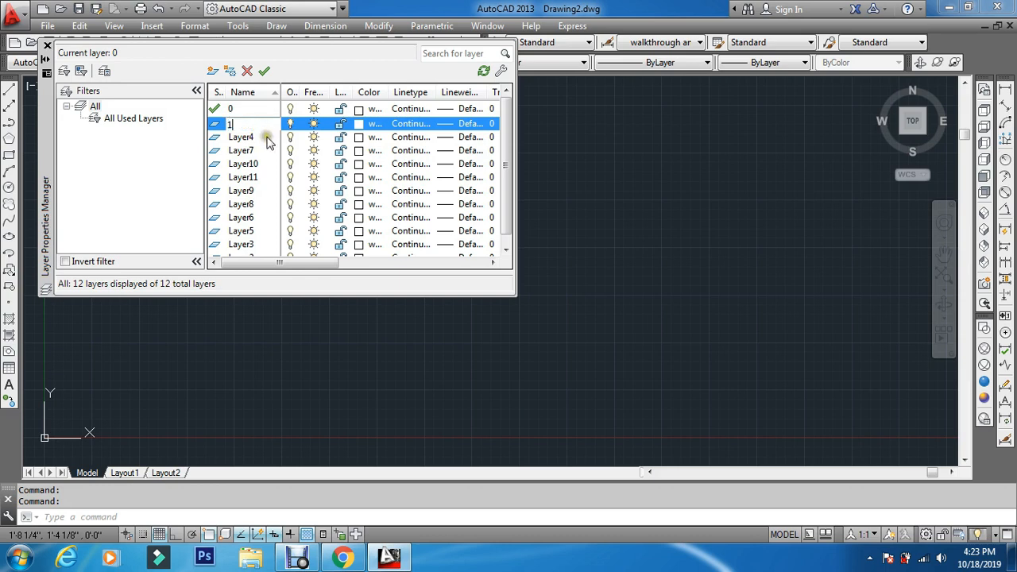
double_click(260, 138)
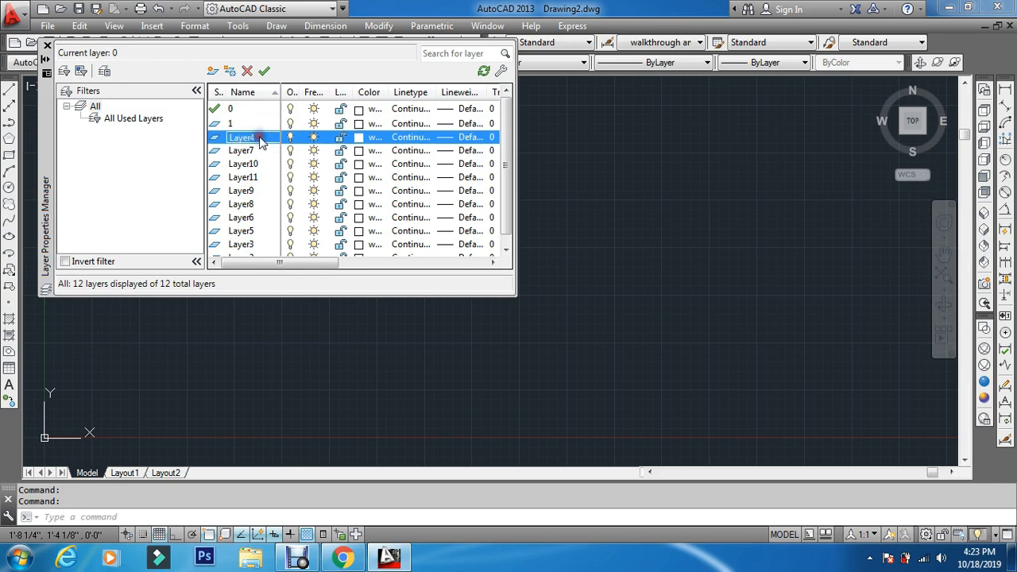
type("2")
double_click(262, 151)
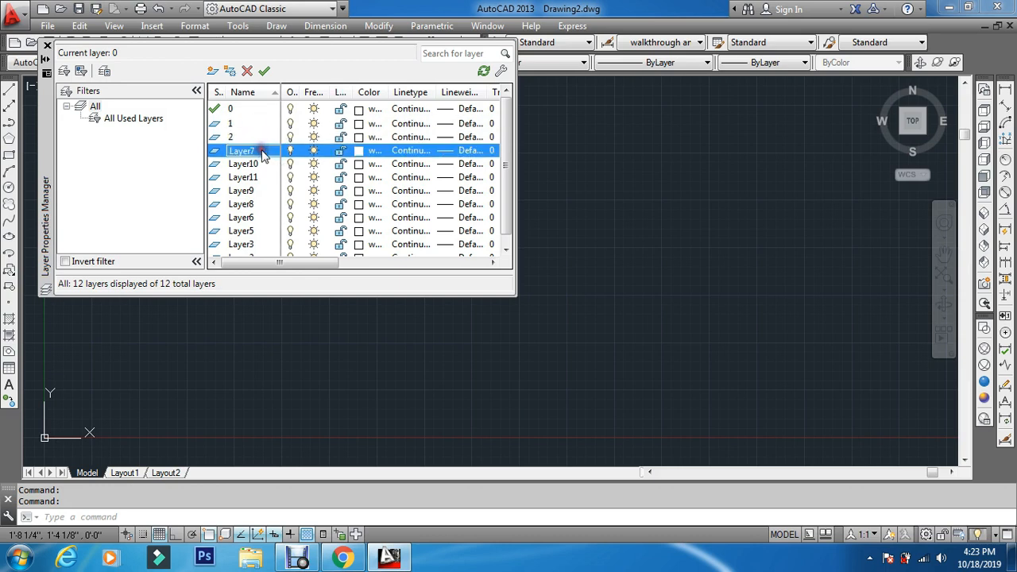
type("3")
double_click(255, 164)
type("4")
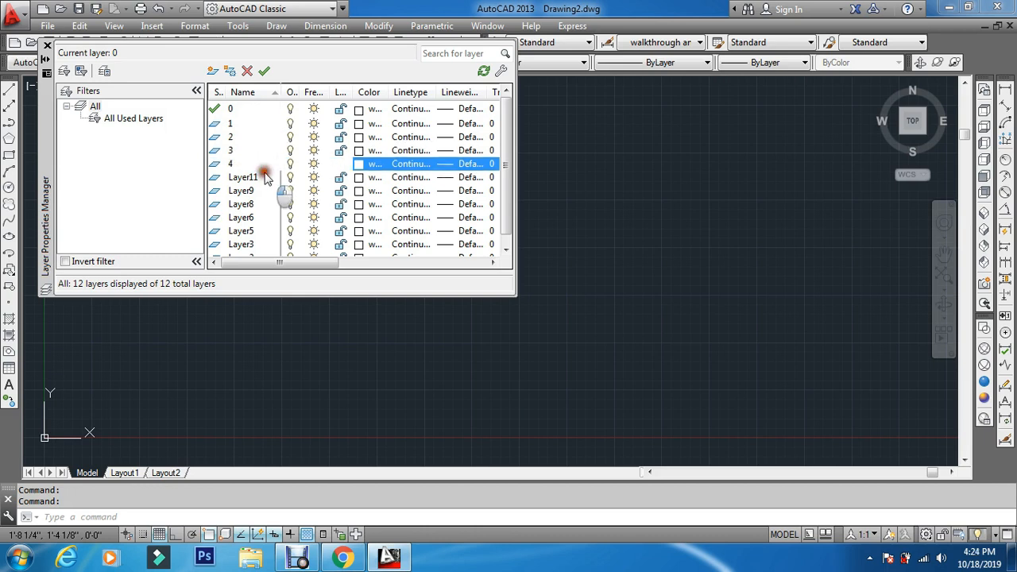
- Rename Layer11 as 5 and Layer9 as 6
double_click(266, 176)
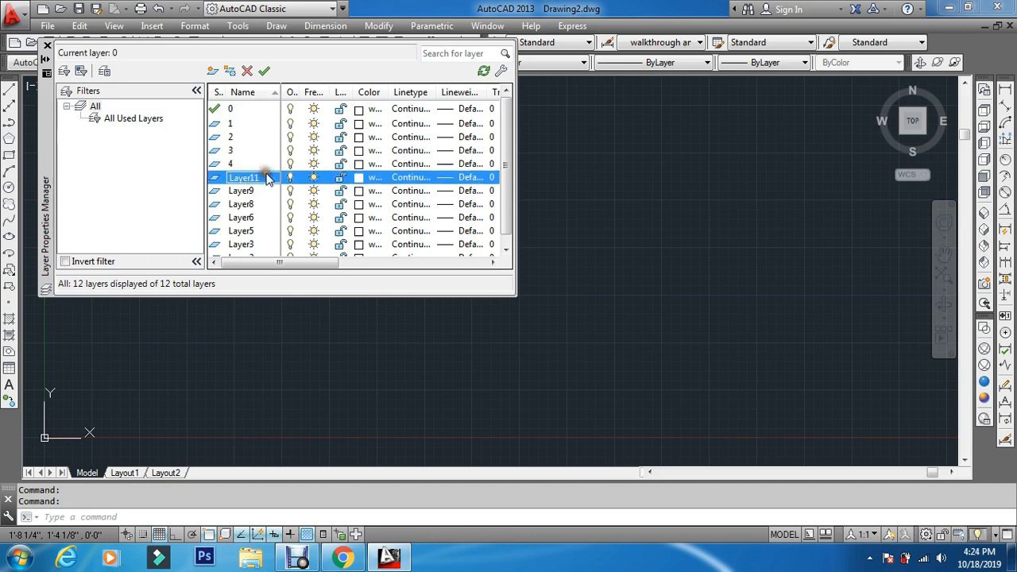
type("5")
double_click(265, 192)
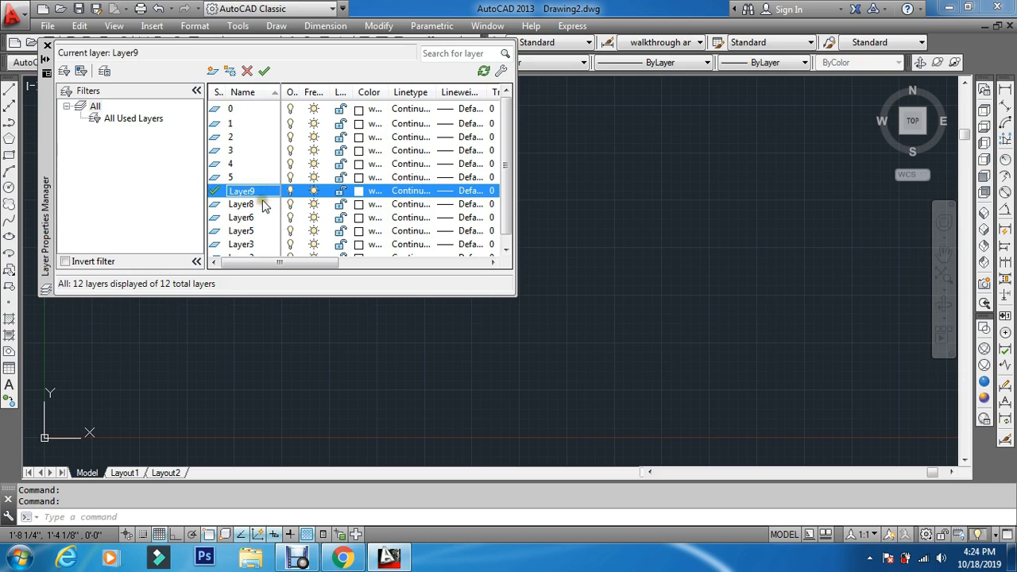
left_click(260, 195)
type("6")
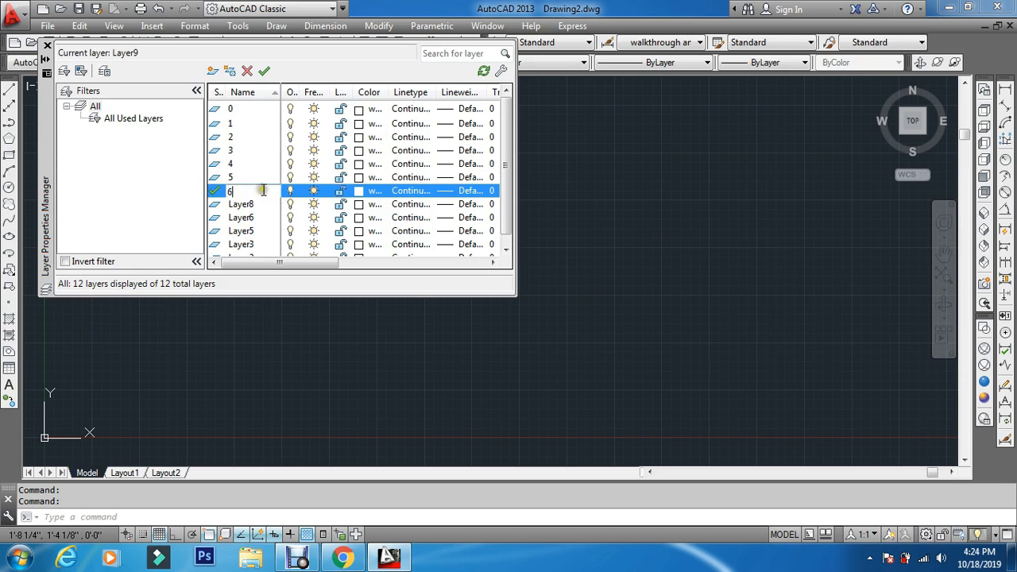
- Rename Layer8 as 7 and Layer6 as 8
left_click(263, 201)
left_click(270, 204)
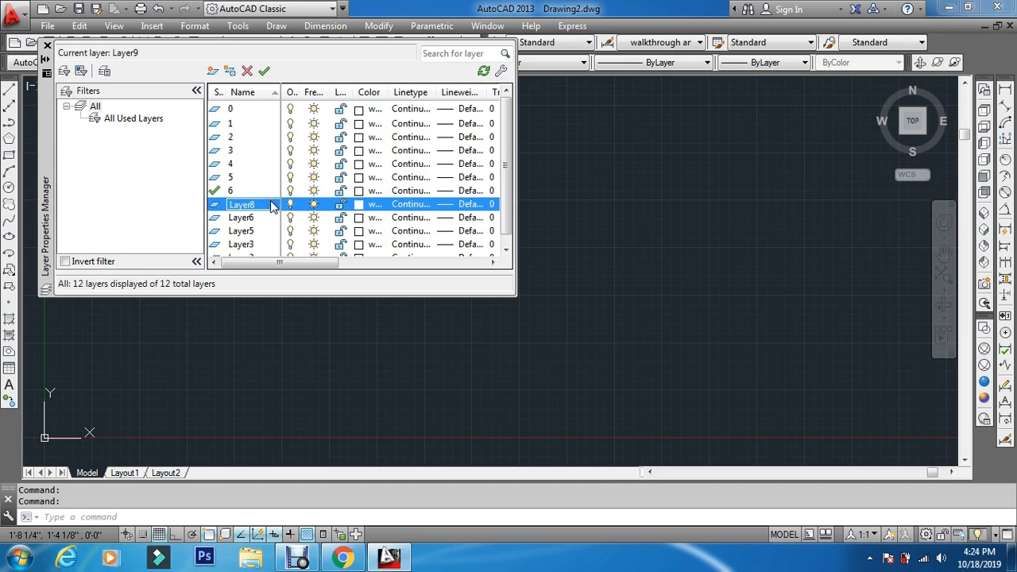
type("7")
left_click(259, 218)
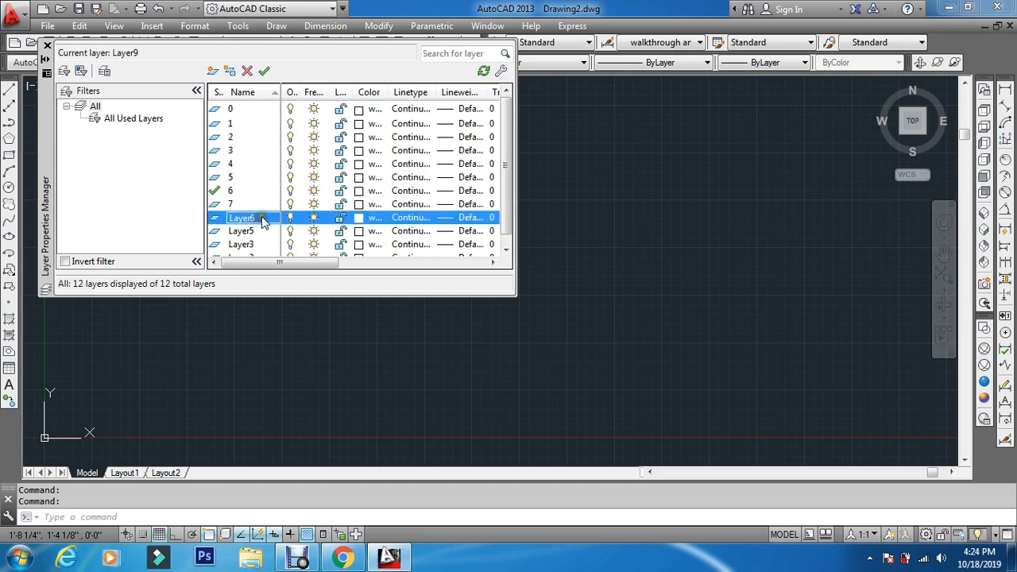
left_click(263, 220)
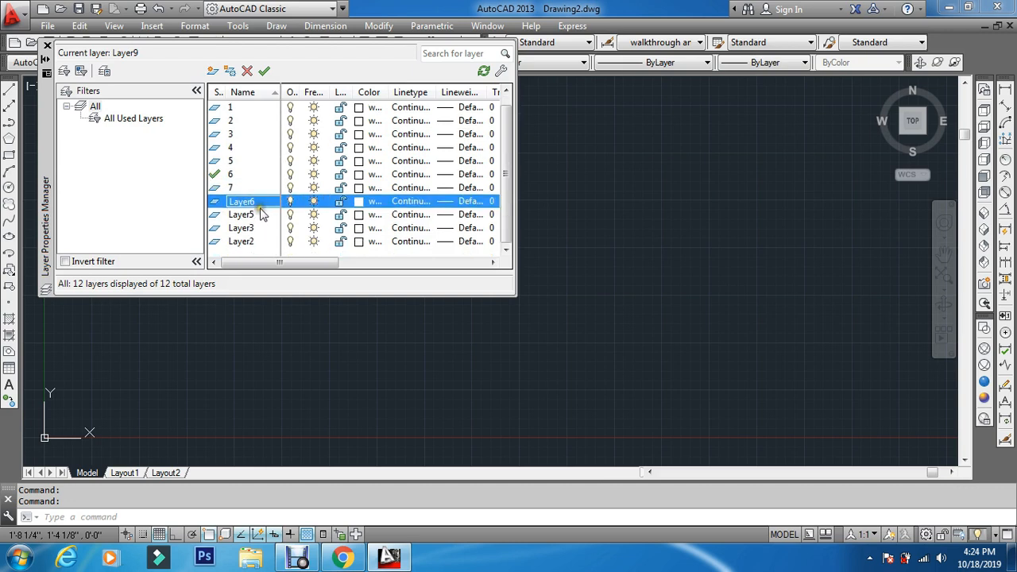
left_click(264, 203)
double_click(270, 199)
left_click(271, 216)
left_click(253, 216)
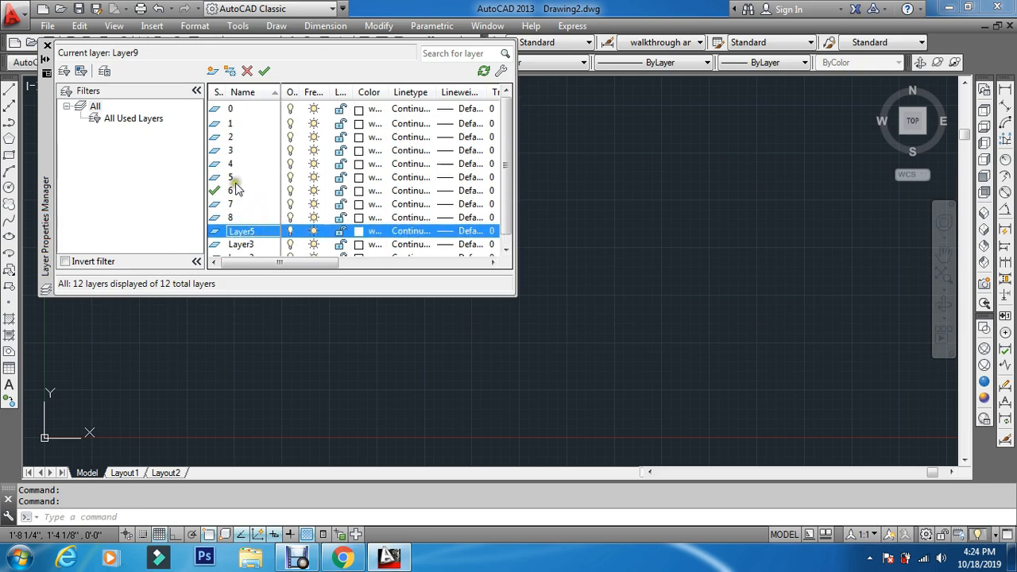
- Set the colour of layer 1 to red and the colour of layer 2 to green
left_click(358, 124)
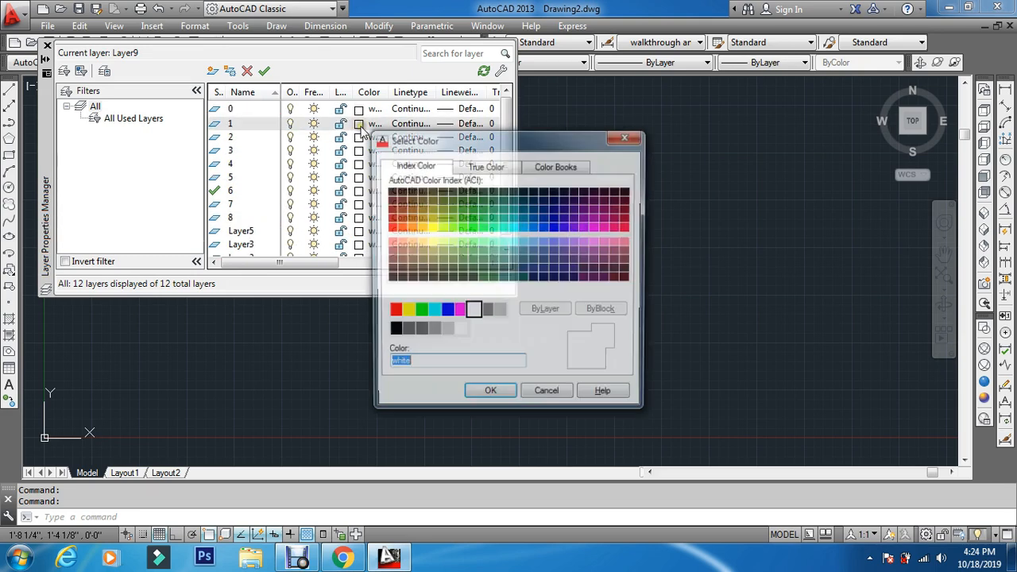
left_click(392, 311)
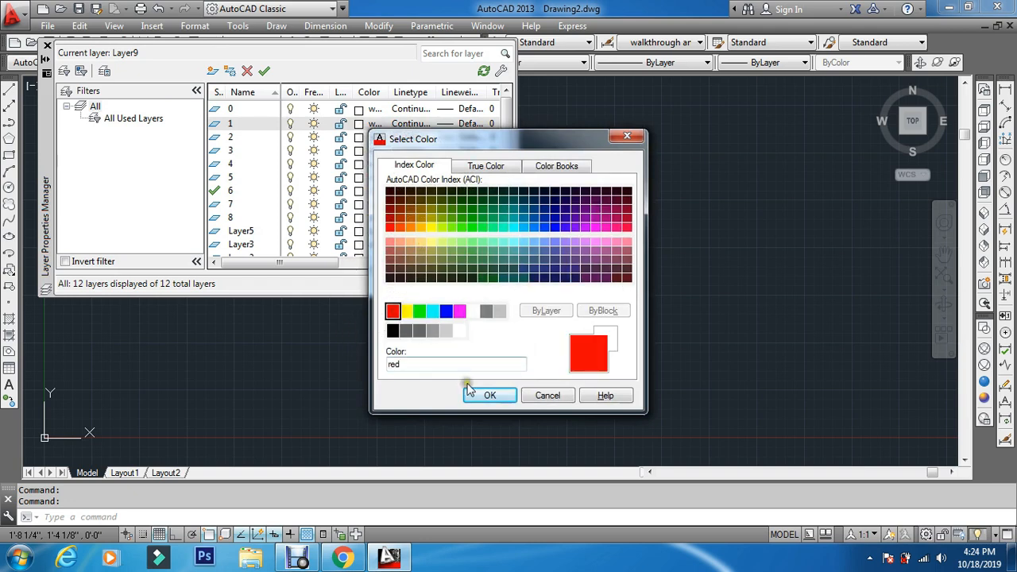
left_click(489, 395)
left_click(359, 137)
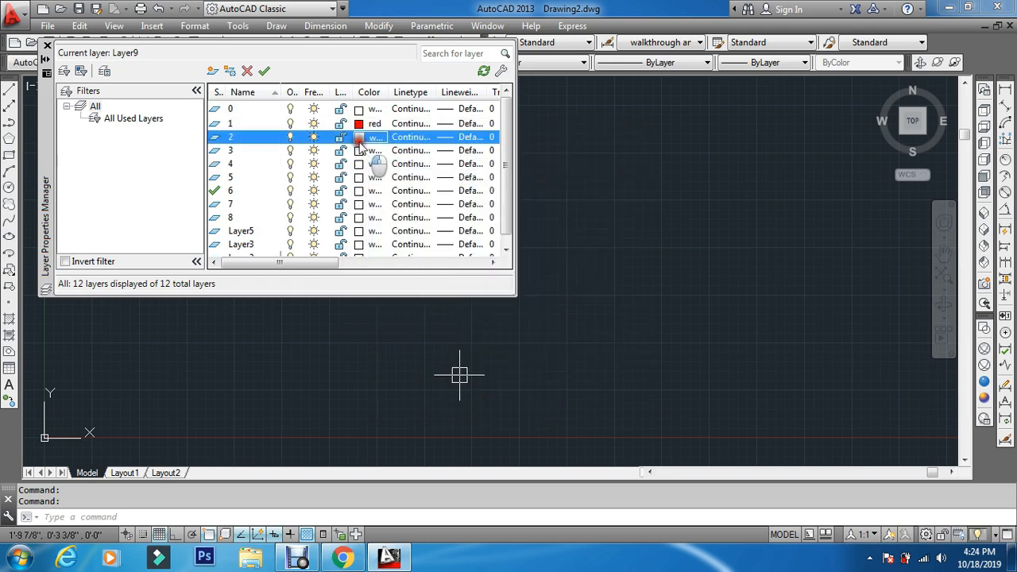
left_click(418, 310)
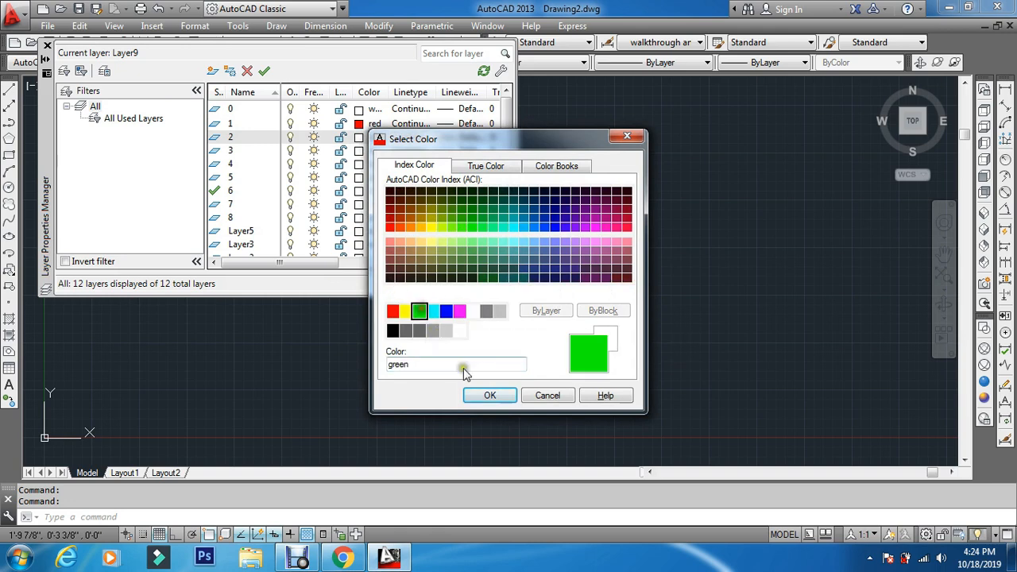
left_click(489, 395)
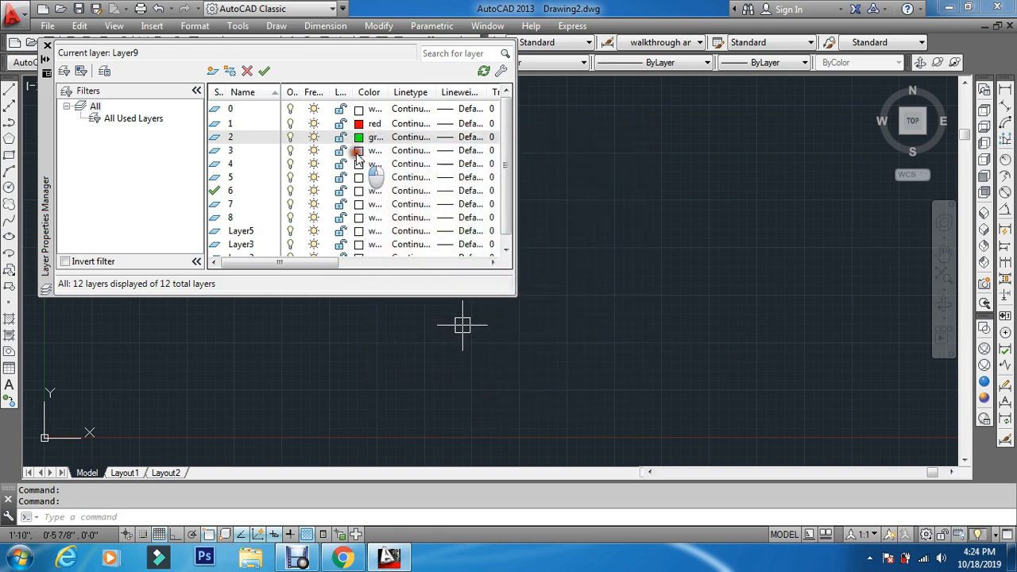
- Set the colour of layer 3 to magenta and the colour of layer 4 to cyan
left_click(359, 150)
left_click(459, 311)
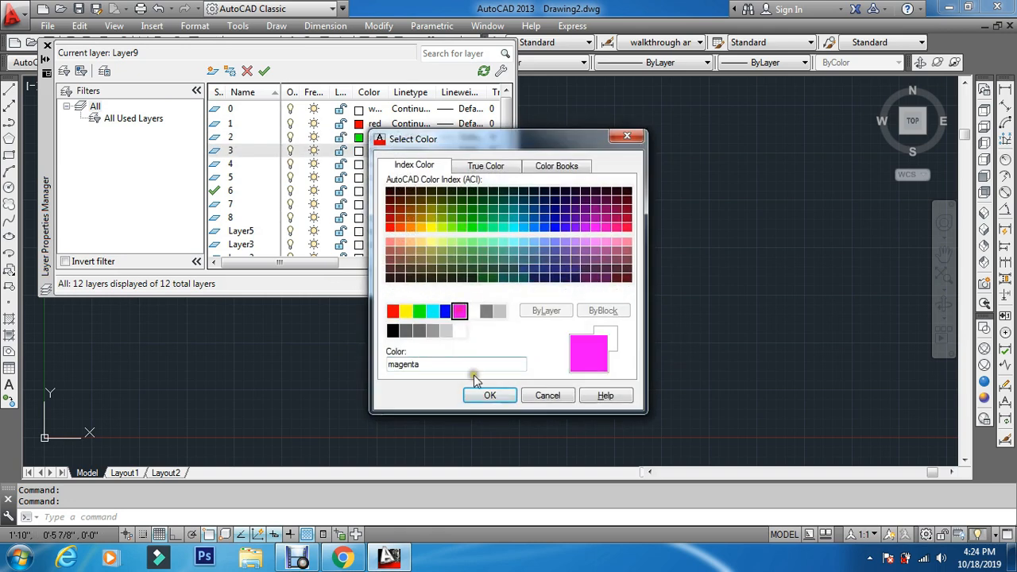
left_click(489, 395)
left_click(359, 164)
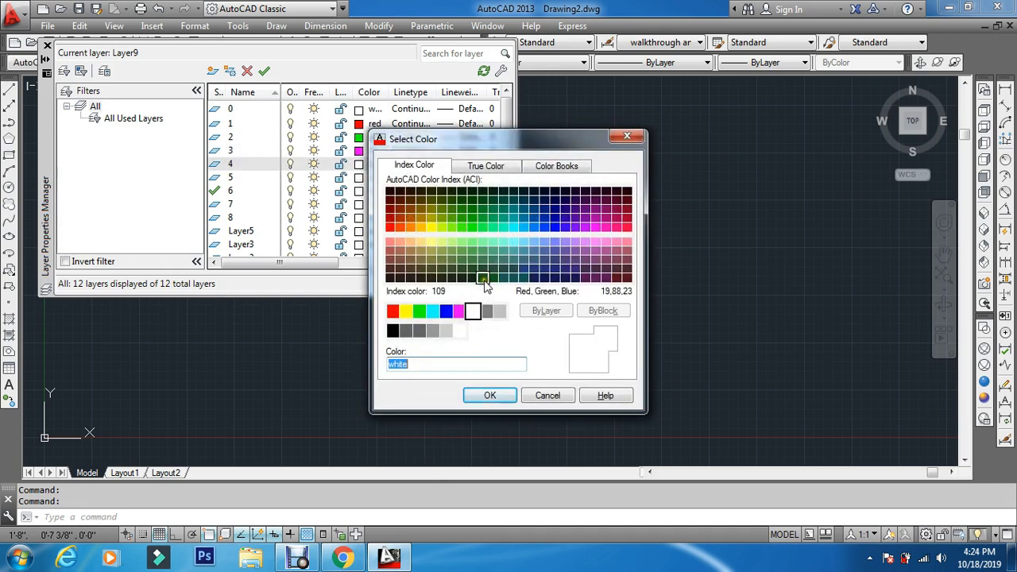
left_click(432, 311)
left_click(498, 394)
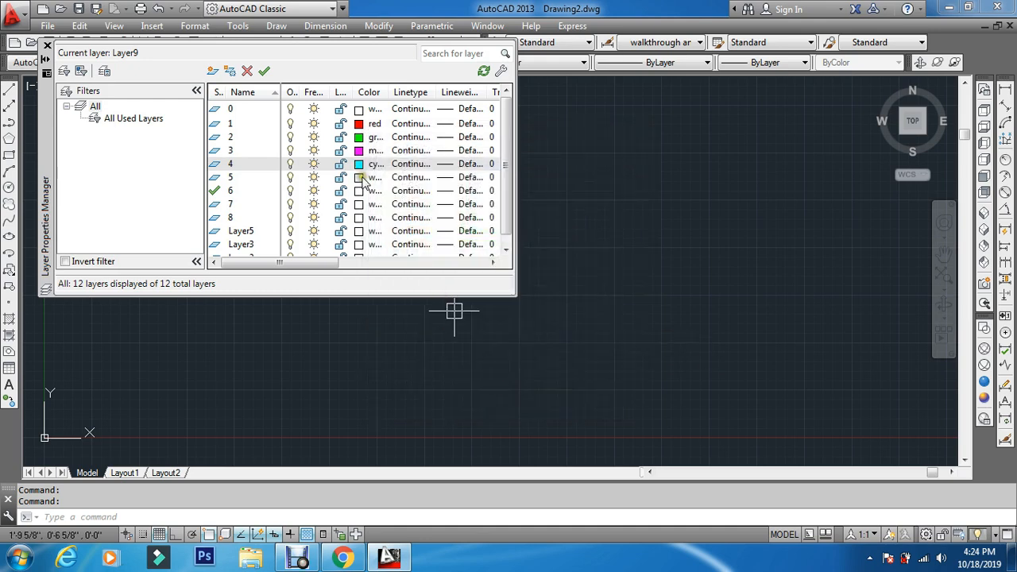
- Assign index colour 102 to layer 5 and index colour 202 to layer 6
left_click(370, 177)
left_click(483, 218)
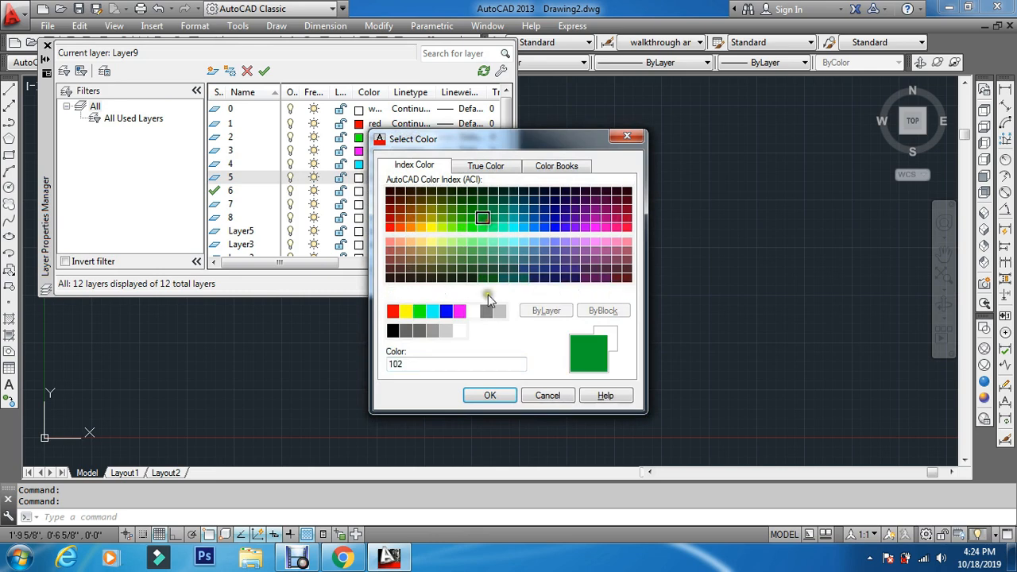
left_click(497, 393)
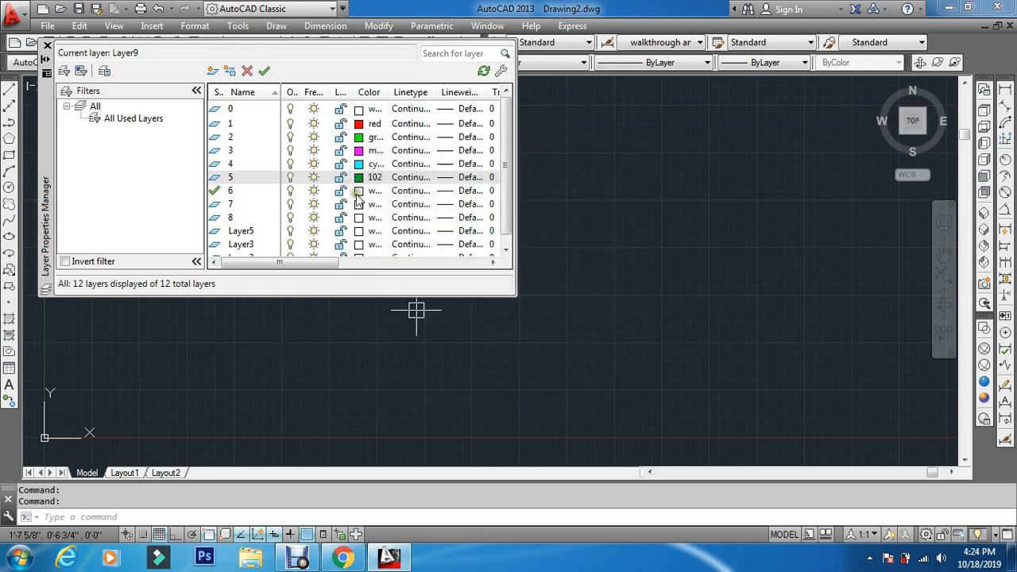
left_click(358, 192)
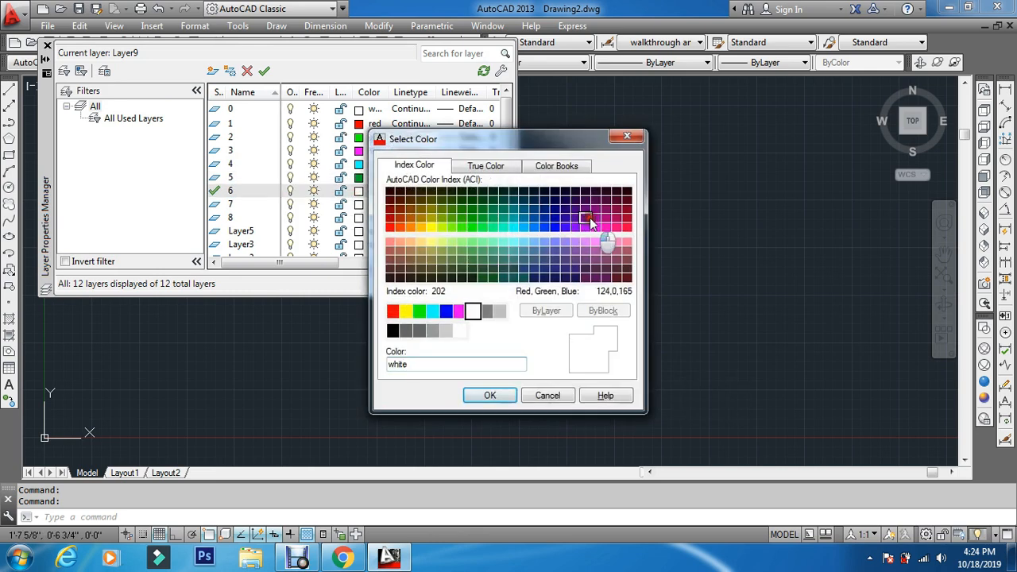
left_click(588, 220)
left_click(494, 395)
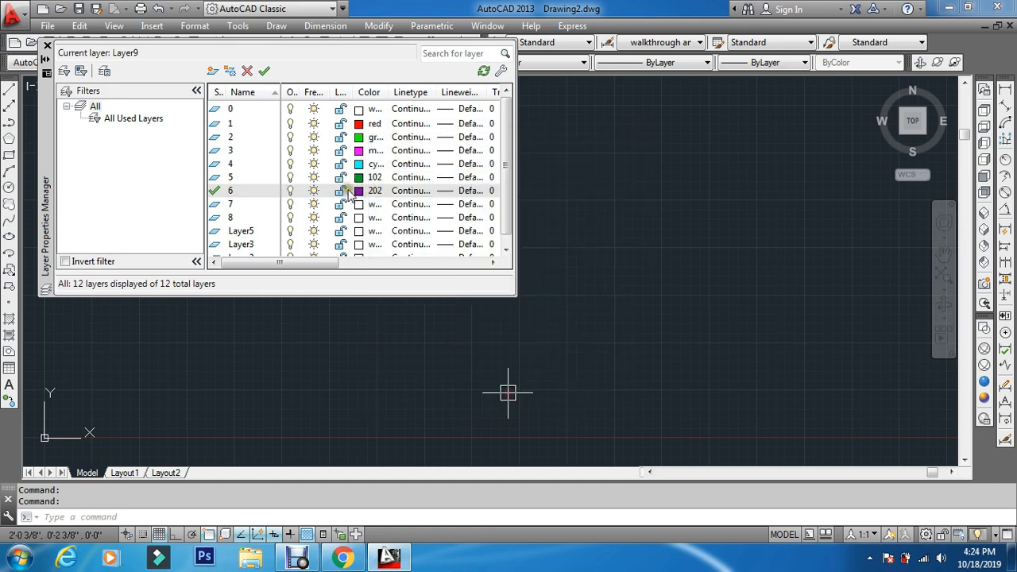
- Assign index colour 234 to layer 7 and index colour 46 to layer 8
left_click(358, 204)
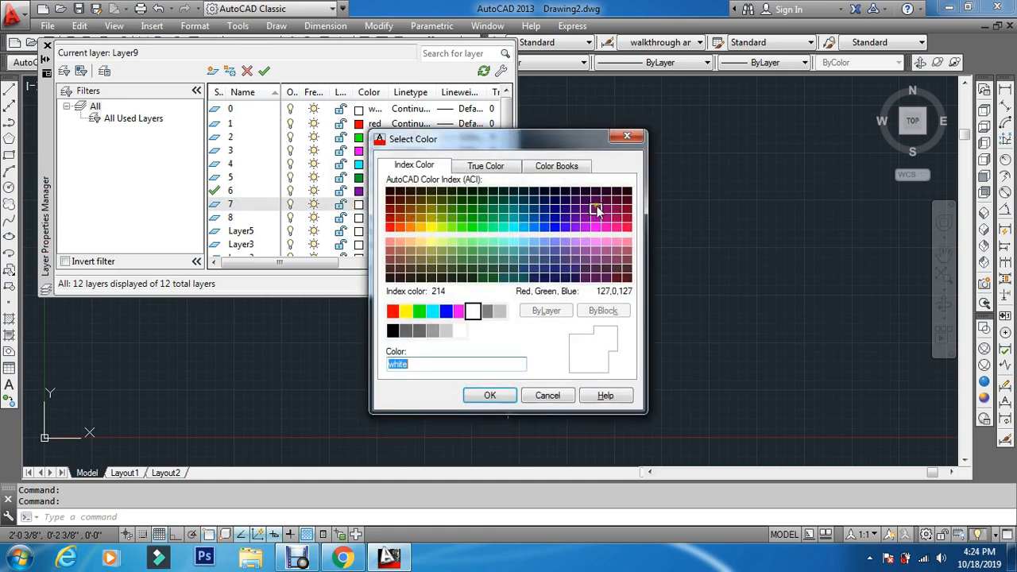
left_click(621, 211)
left_click(490, 395)
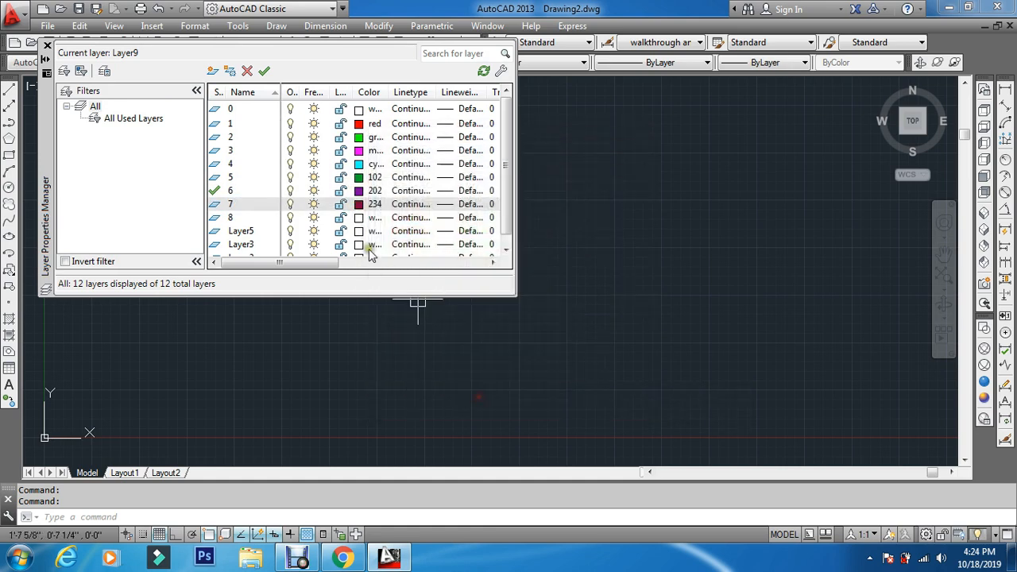
left_click(358, 217)
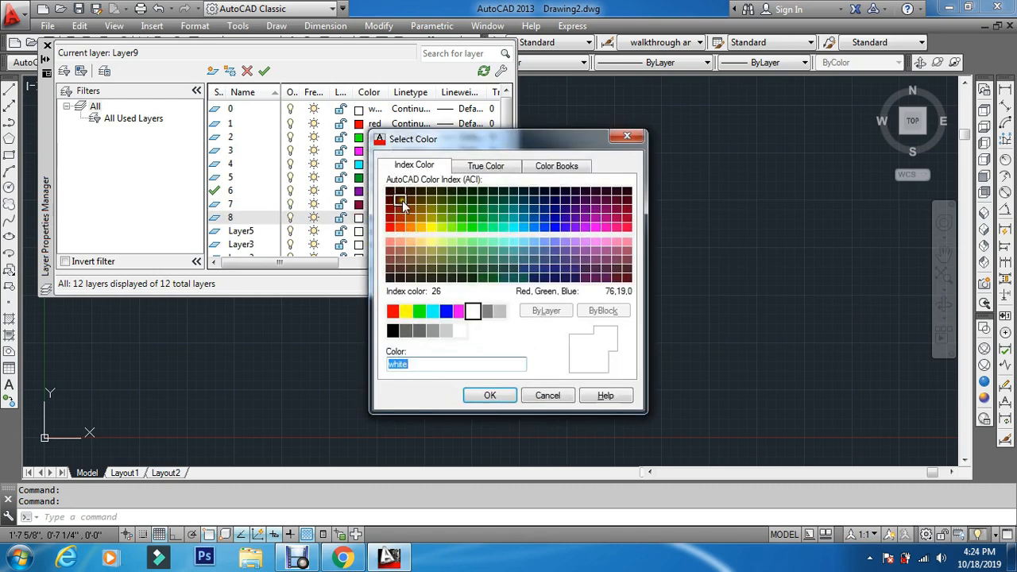
left_click(401, 202)
left_click(421, 201)
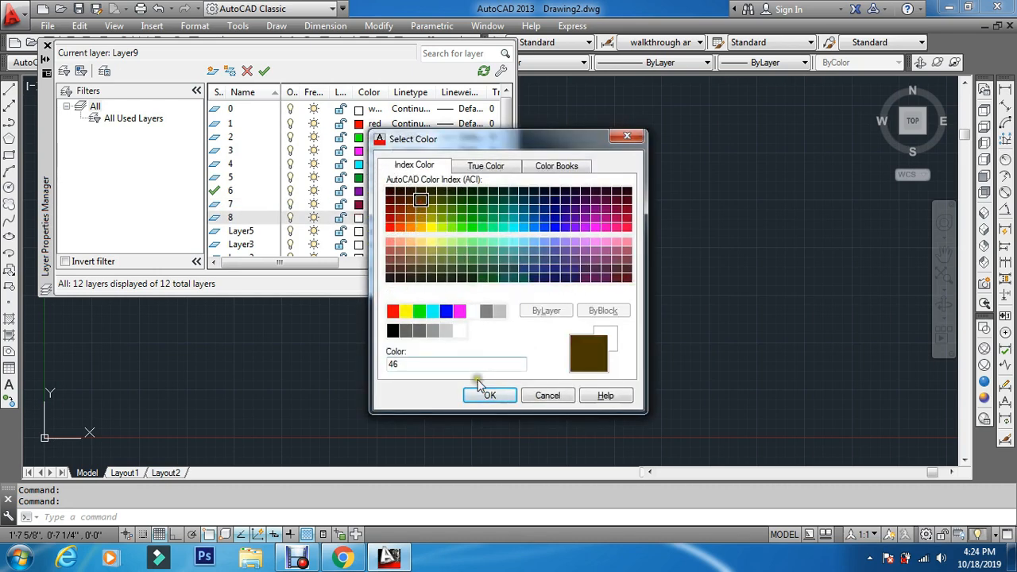
left_click(488, 394)
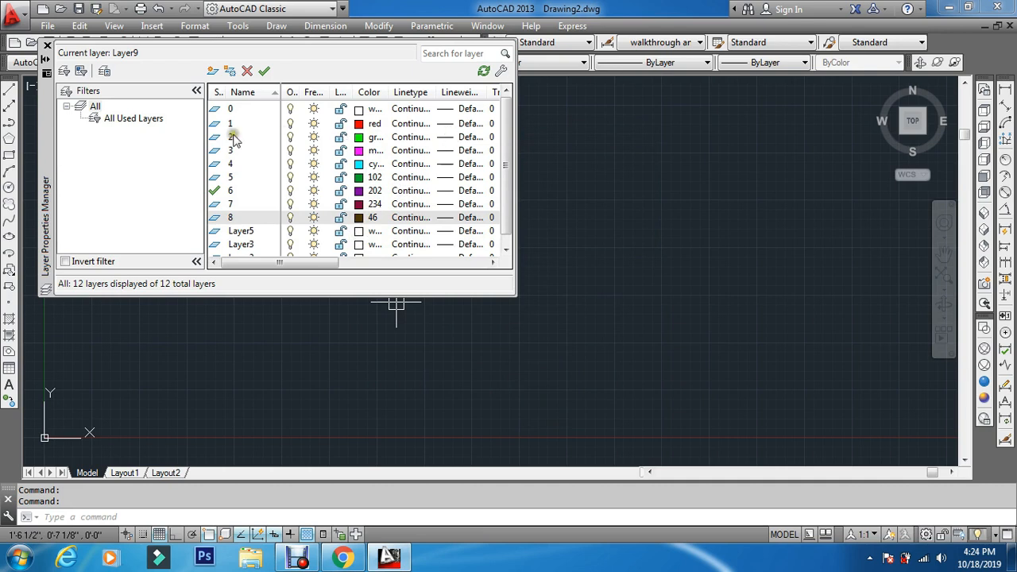
- Make layer 1 the current layer and close the layer manager
double_click(217, 124)
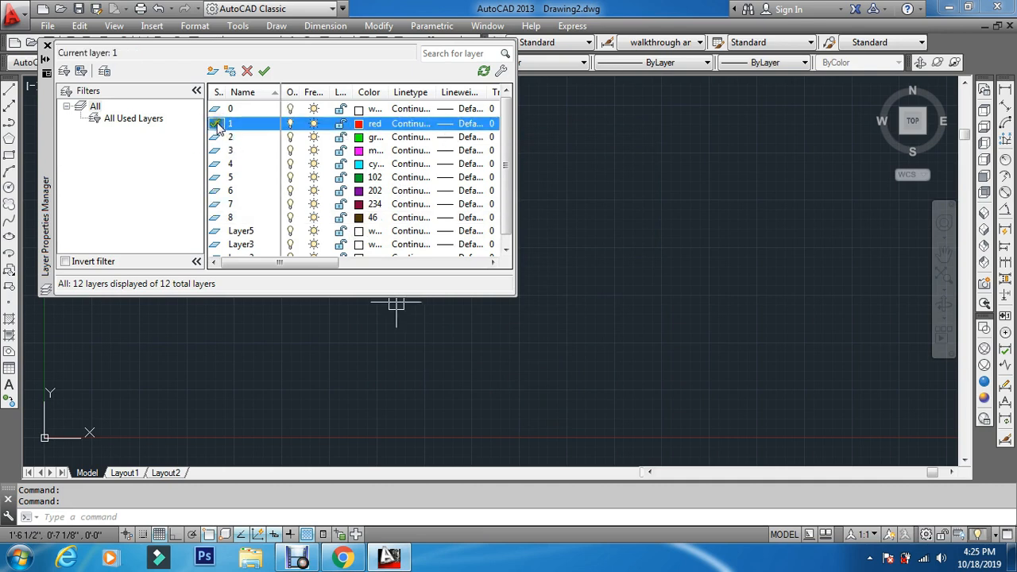
left_click(47, 45)
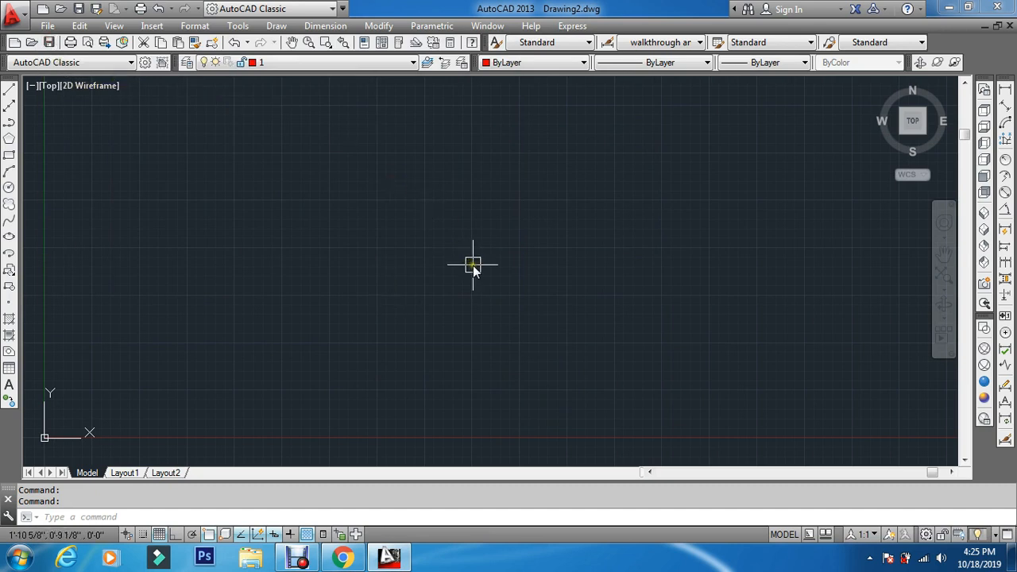
- Draw a rectangle 20' wide and 25' high near the origin with the Rectangle command
type("rec")
key("Return")
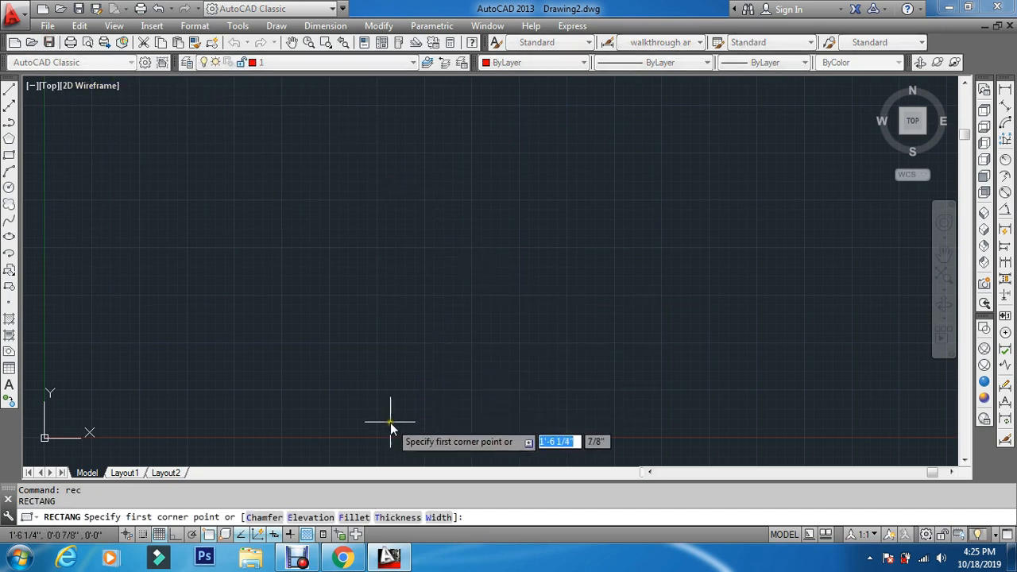
left_click(410, 353)
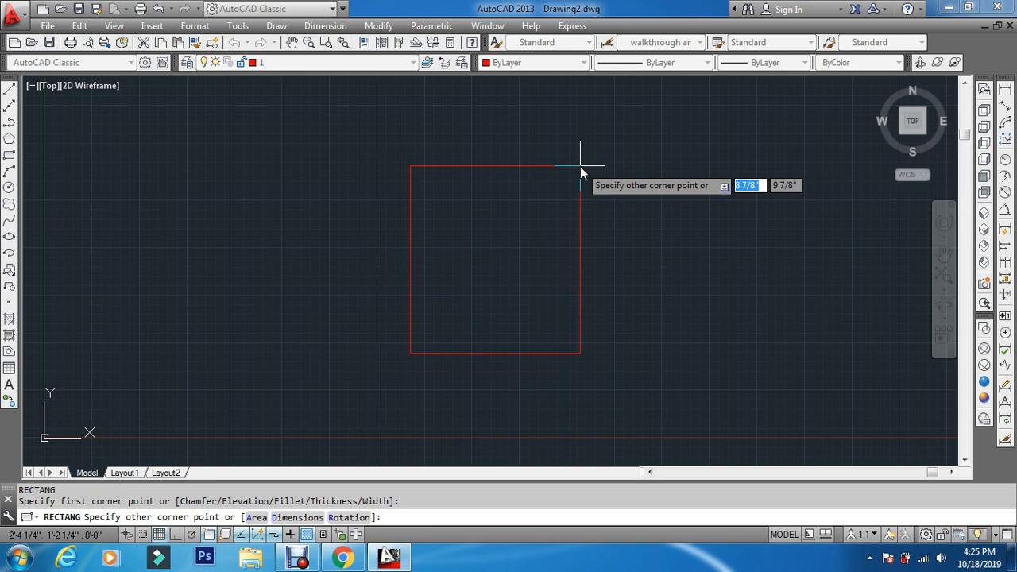
type("20'")
key("Tab")
type("25")
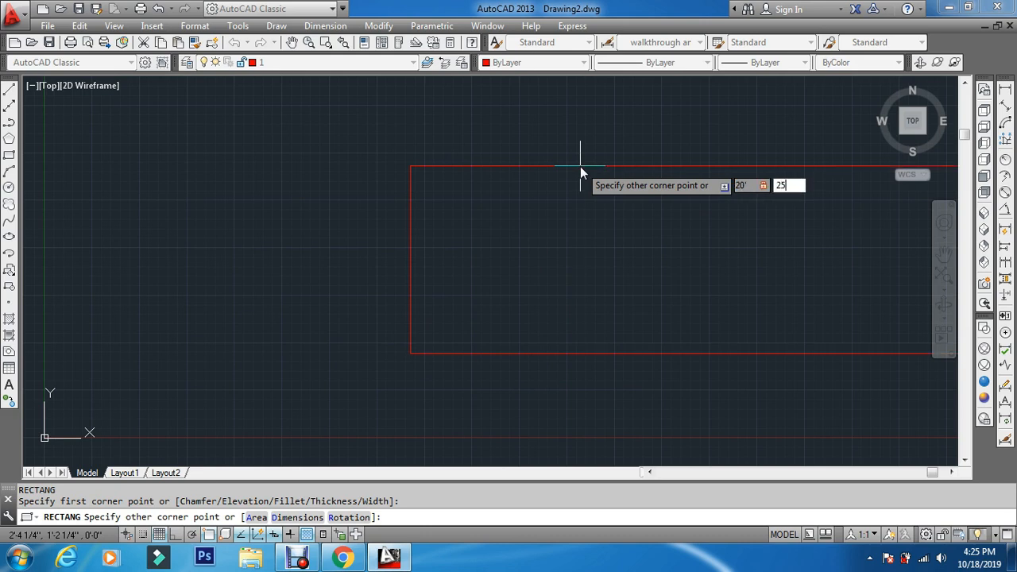
type("'")
key("Return")
key("Escape")
key("Escape")
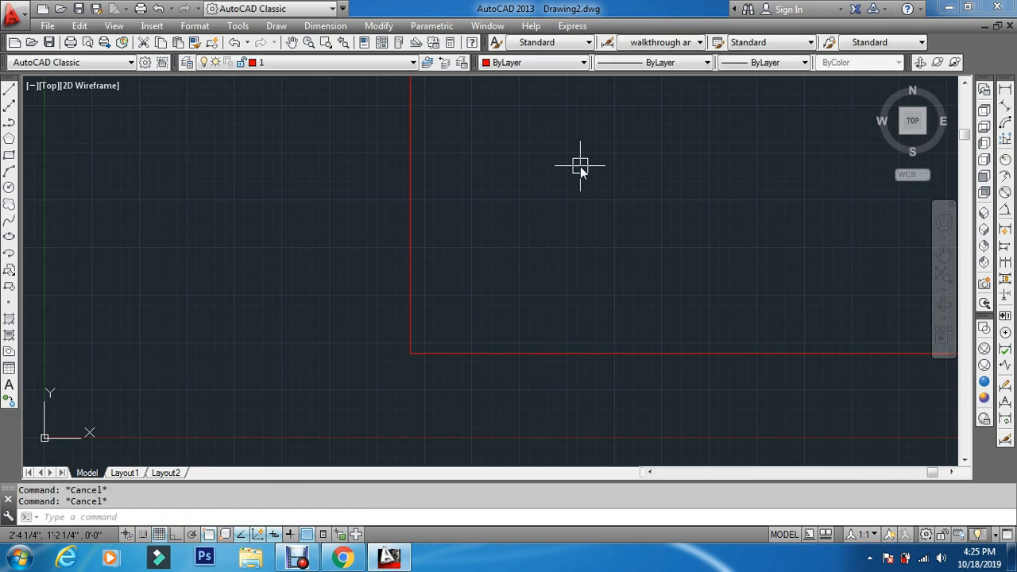
- Explode the 20' by 25' rectangle into separate lines
type("z")
key("Return")
type("e")
key("Return")
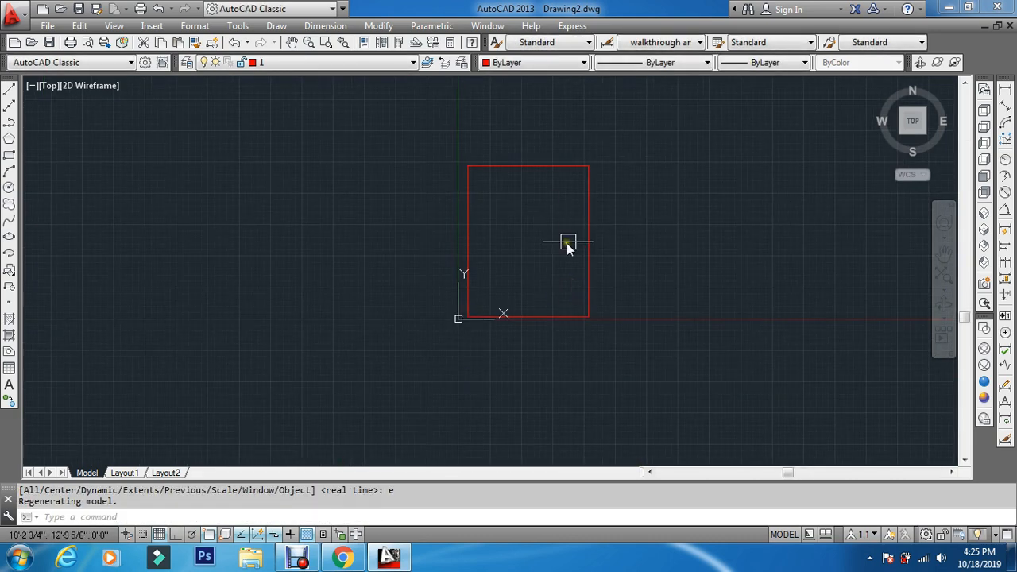
scroll(567, 242, "up", 2)
key("Escape")
key("Escape")
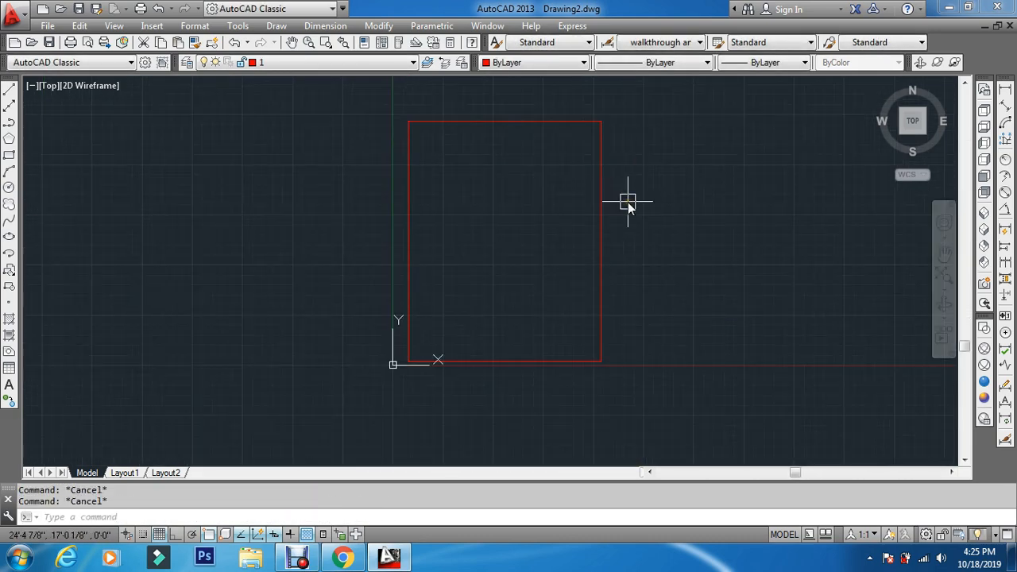
scroll(620, 228, "down", 4)
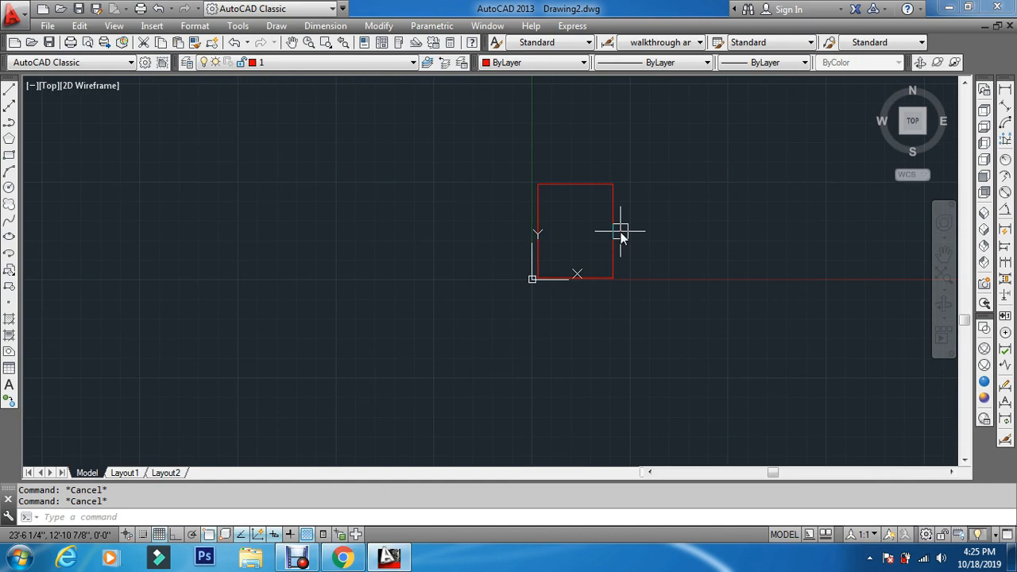
type("x")
key("Return")
left_click(627, 211)
scroll(626, 211, "up", 2)
left_click(513, 282)
key("Escape")
key("Escape")
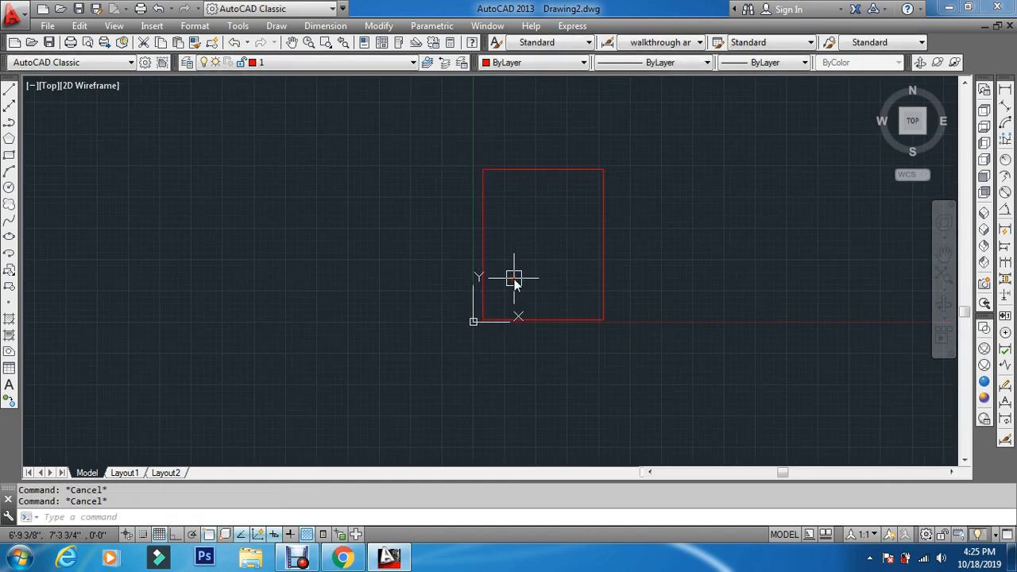
- Offset the right side of the room outline outward by 9 inches
type("o")
key("Return")
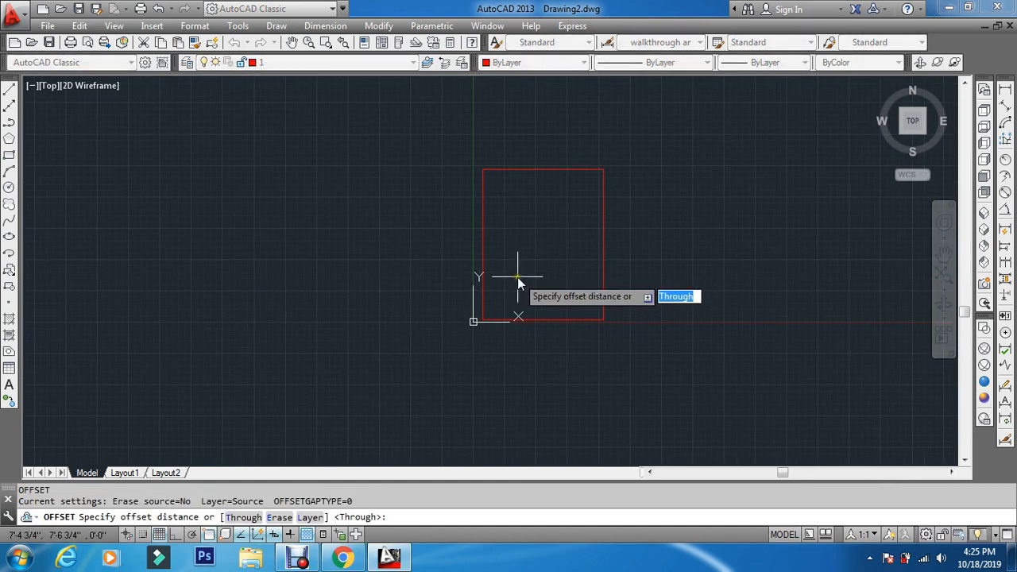
type("10")
key("Return")
scroll(524, 274, "up", 3)
left_click(634, 254)
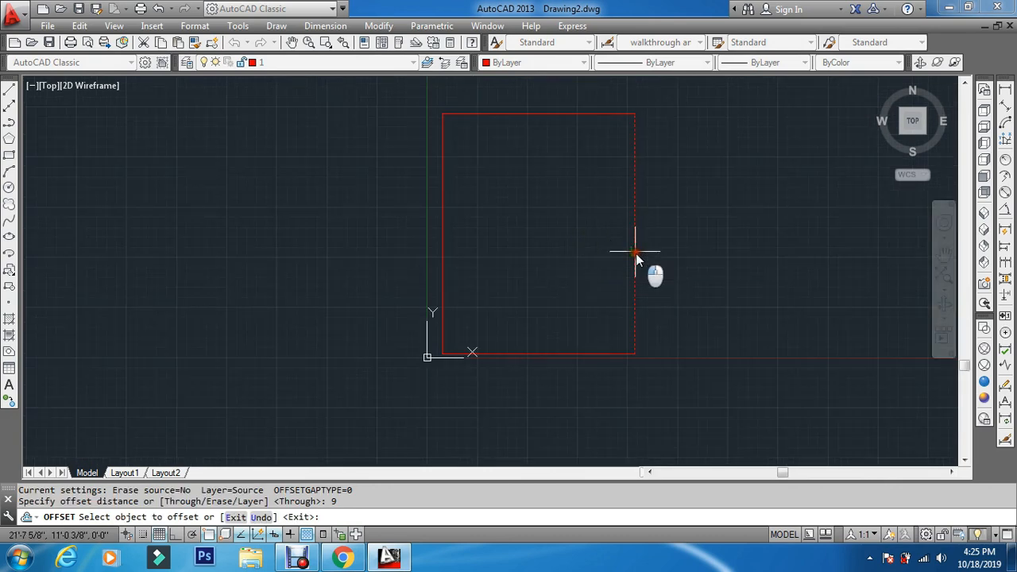
left_click(691, 253)
key("Escape")
key("Escape")
key("Escape")
- Offset the new outer right line a further 15' to the right for the second room
type("o")
key("Return")
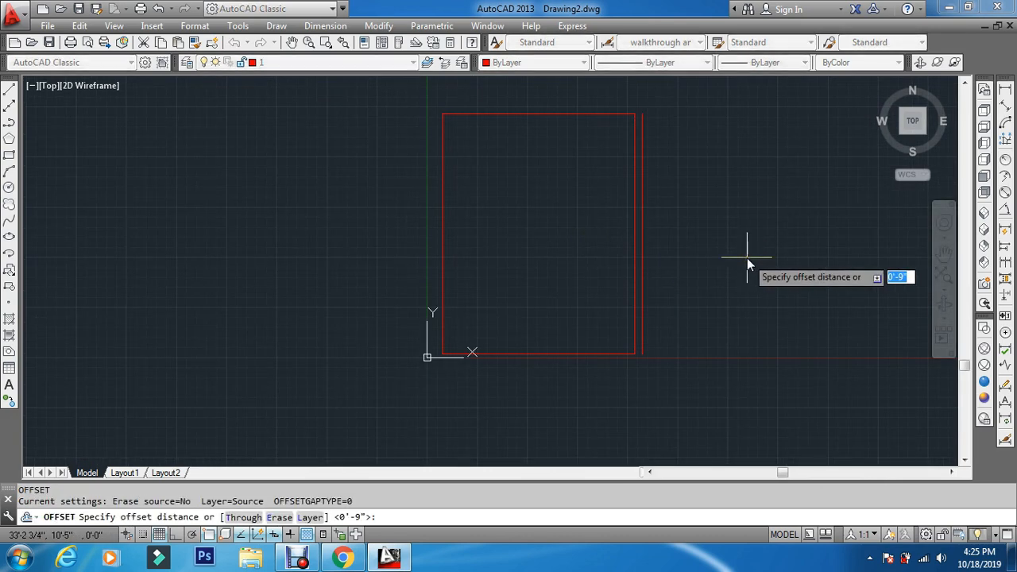
type("15'")
key("Return")
left_click(647, 254)
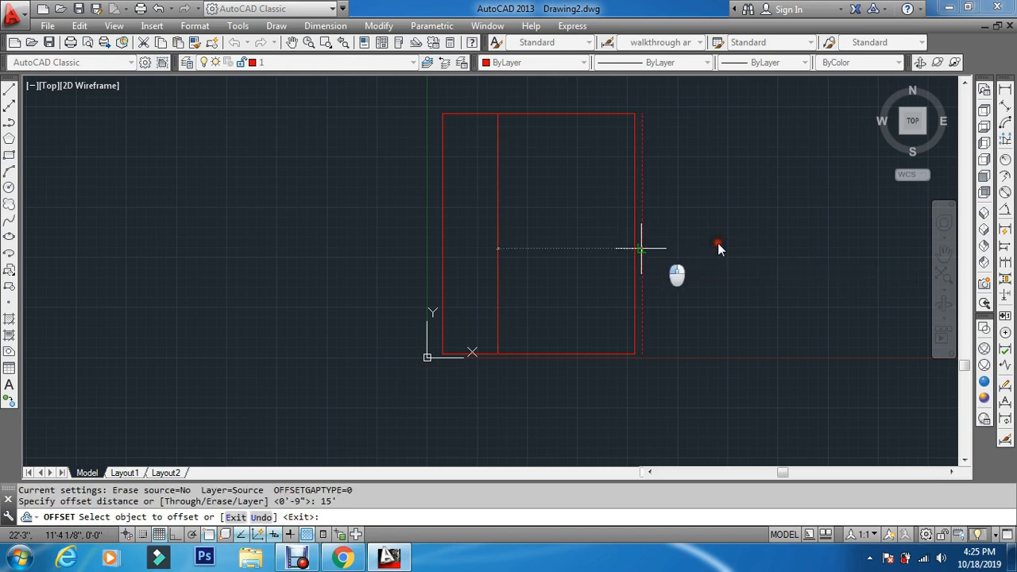
left_click(749, 238)
key("Escape")
key("Escape")
key("Escape")
- Offset the second room's right line outward by 9 inches
type("o")
key("Return")
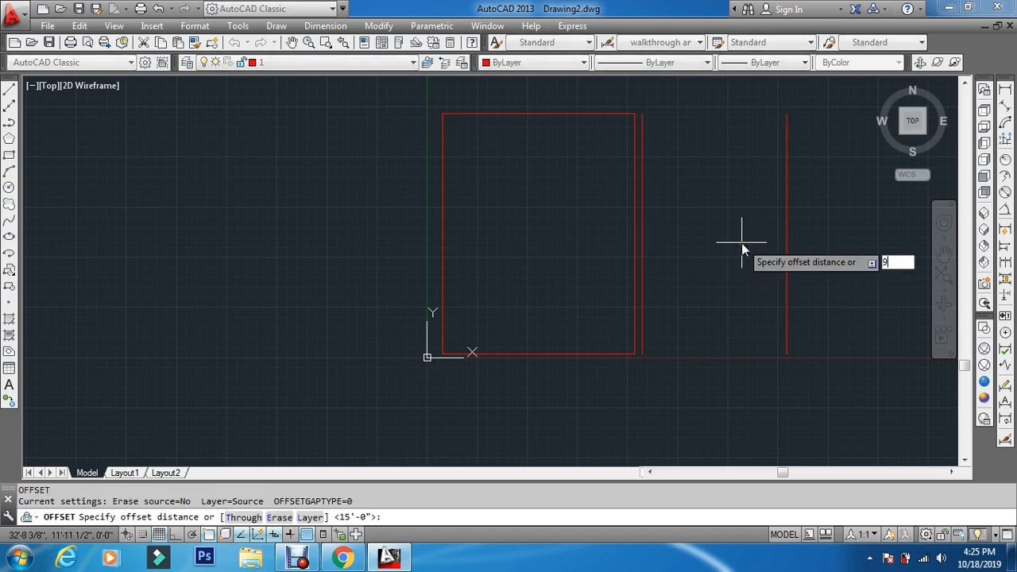
type("8")
key("Return")
left_click(785, 223)
left_click(836, 230)
key("Escape")
key("Escape")
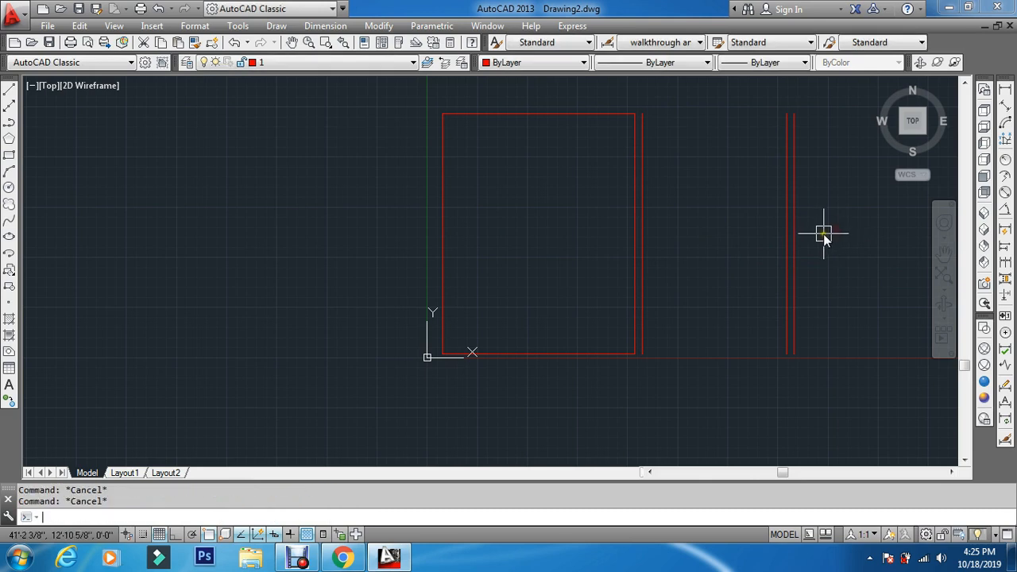
- Extend the top and bottom room lines to the outermost right line with zero-radius fillets
type("f")
key("Return")
left_click(567, 114)
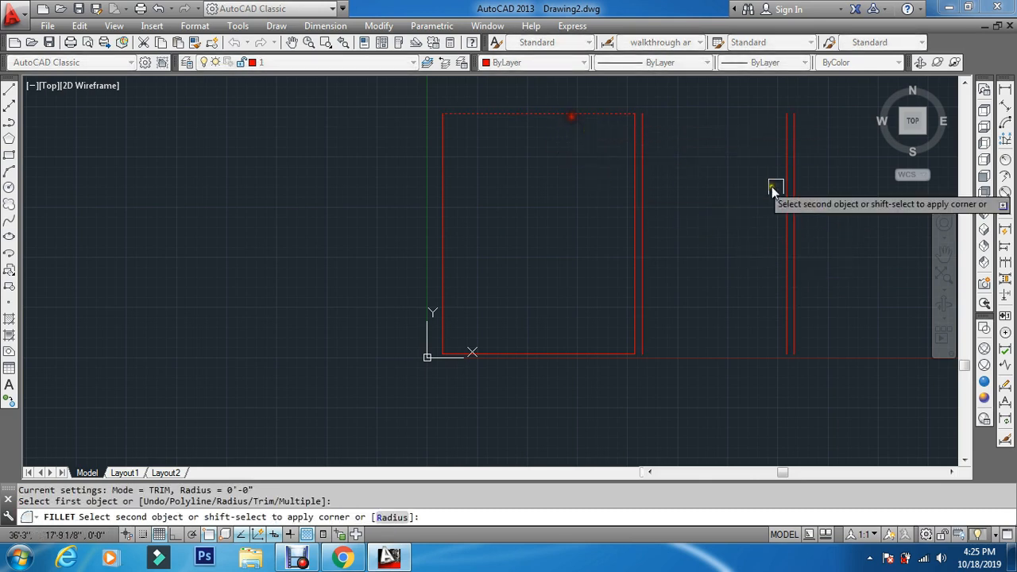
left_click(795, 200)
key("Return")
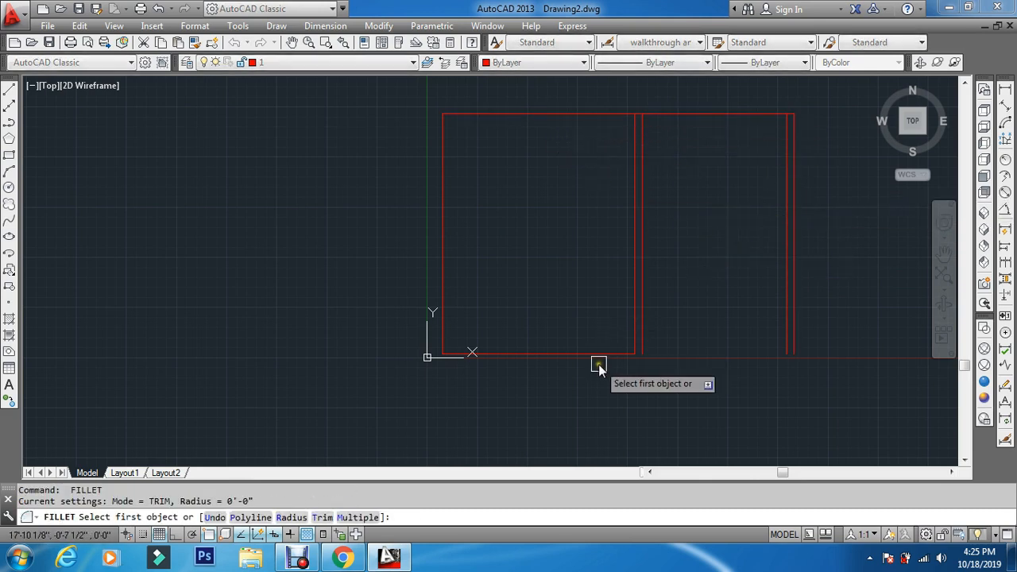
left_click(795, 233)
key("Escape")
key("Escape")
- Offset the bottom, top and left lines of the plan outward by 9 inches
type("o")
key("Return")
type("9")
key("Return")
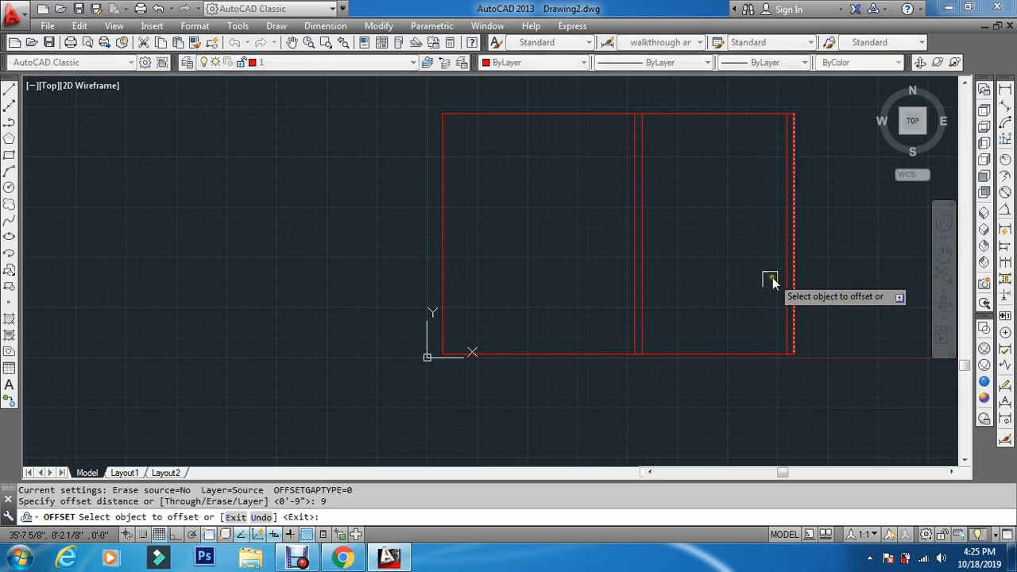
left_click(712, 358)
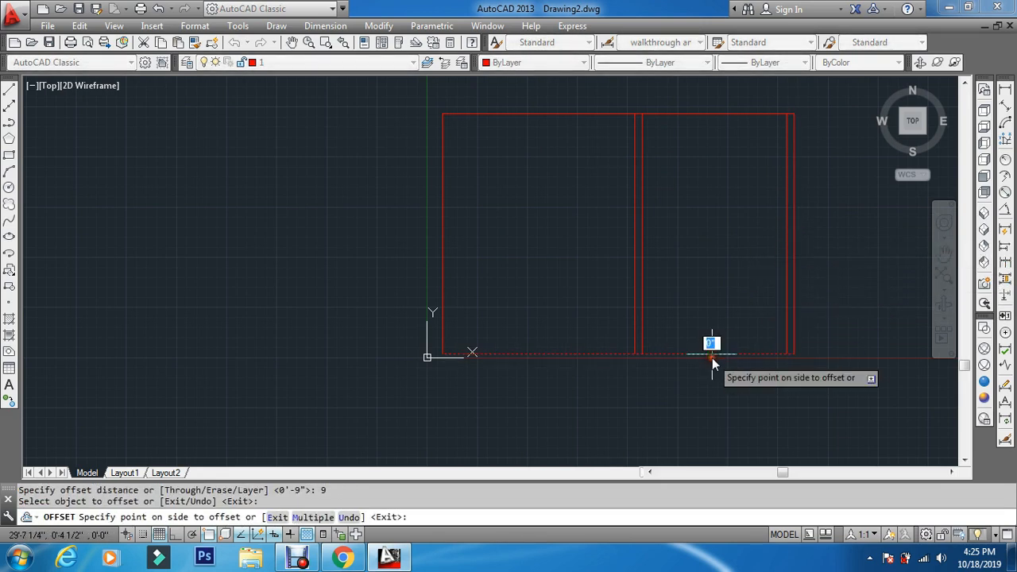
left_click(715, 386)
left_click(697, 121)
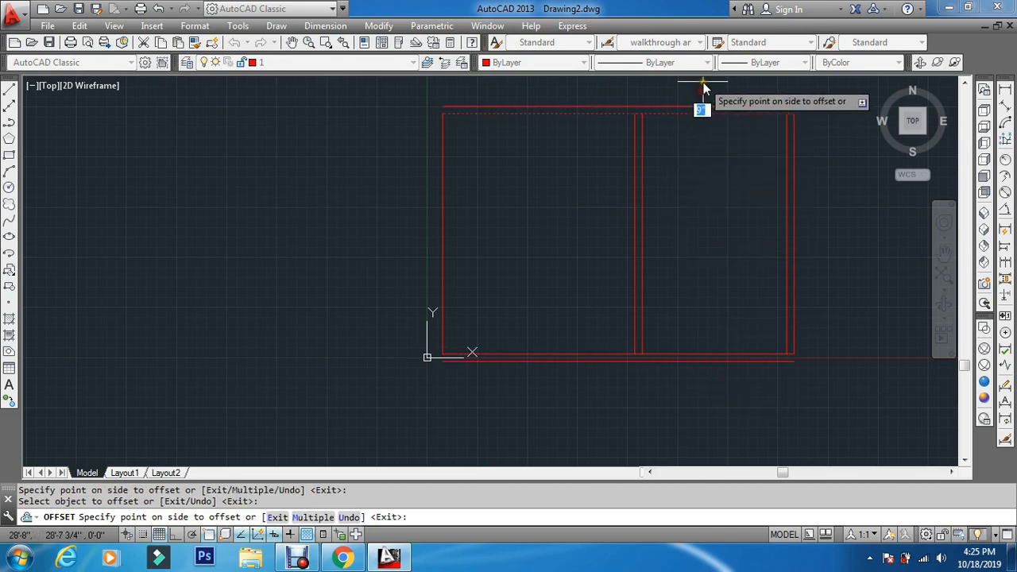
left_click(704, 109)
left_click(442, 163)
key("Escape")
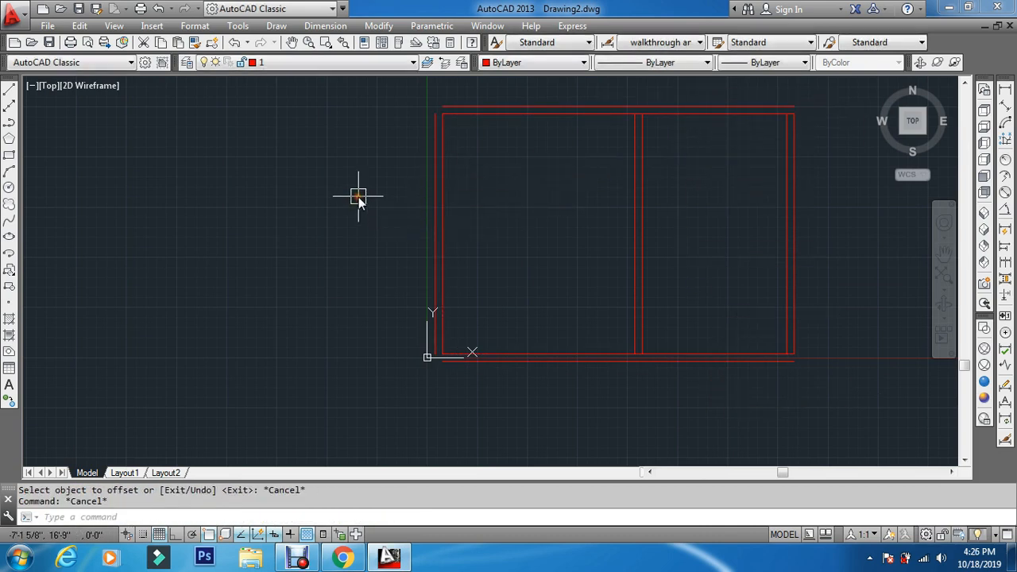
- Join the outer left wall line with the outer top and bottom lines using zero-radius fillets
type("f")
key("Return")
left_click(436, 132)
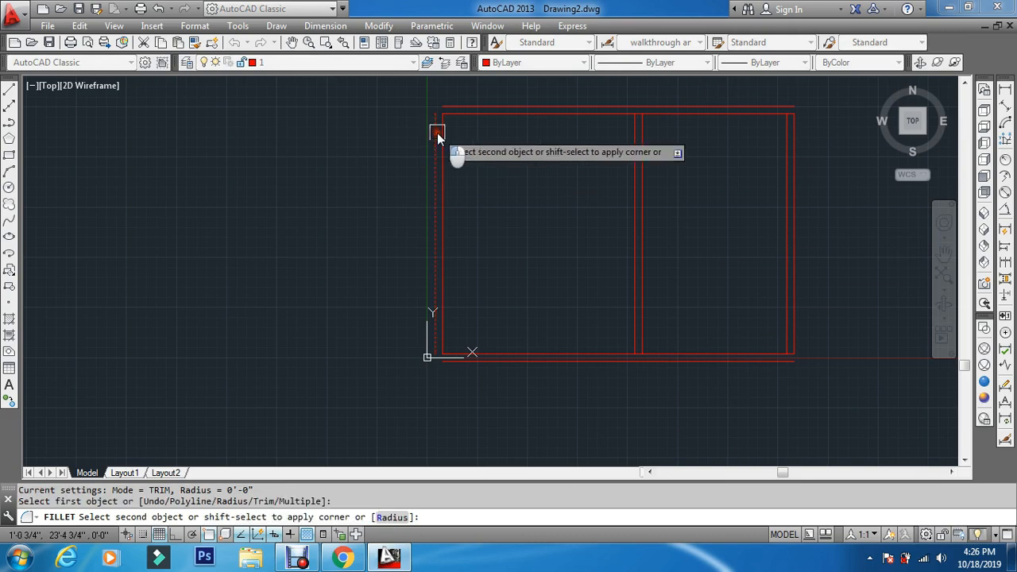
left_click(464, 108)
key("Return")
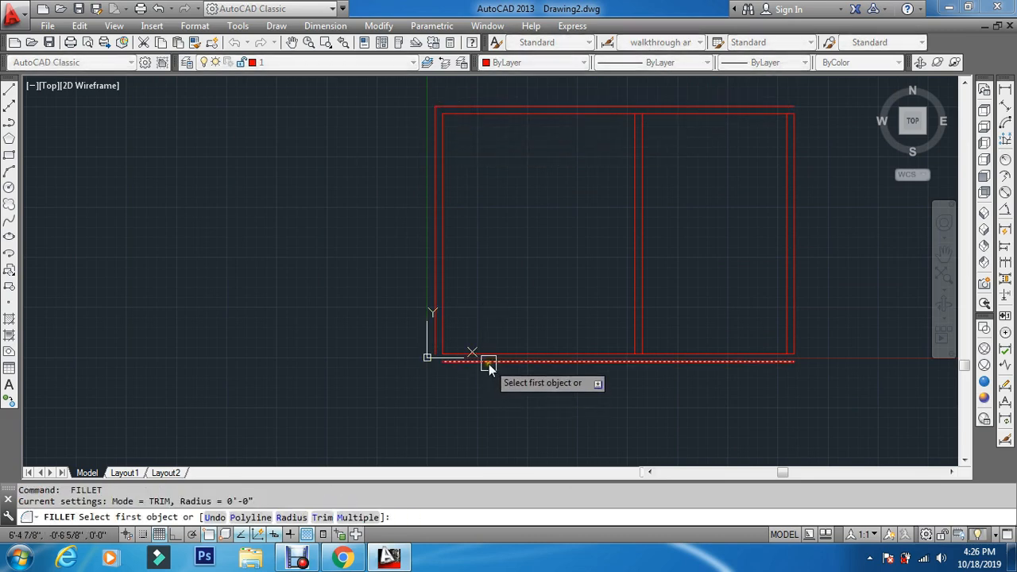
left_click(433, 324)
left_click(433, 305)
key("Return")
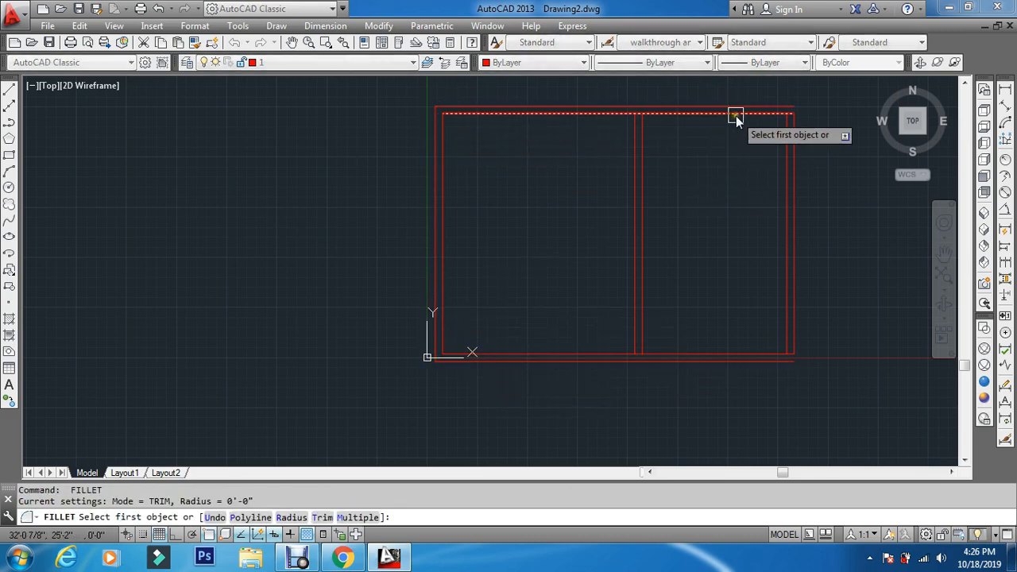
- Close the outer and inner wall corners at the plan's upper right with zero-radius fillets
left_click(744, 108)
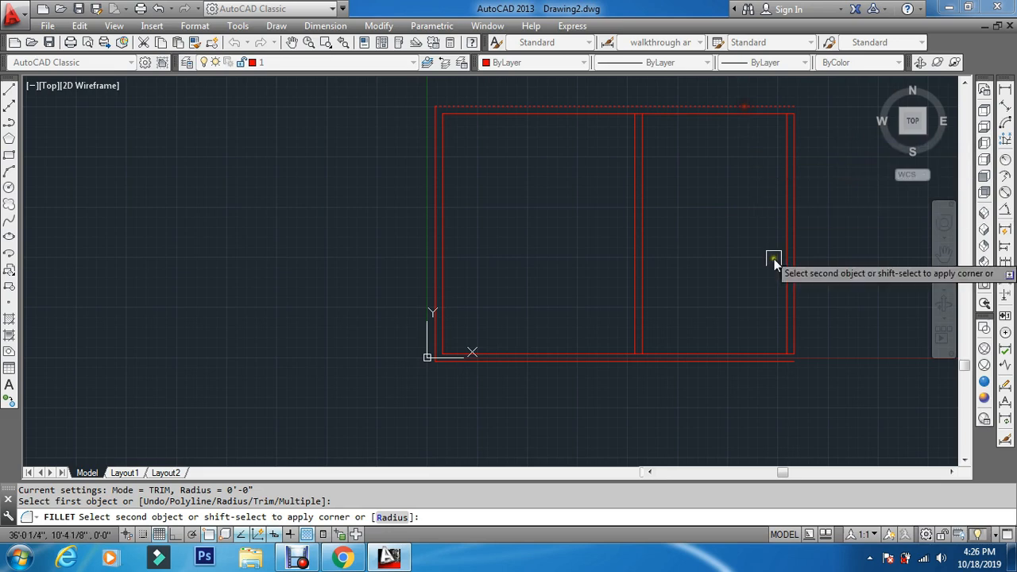
left_click(763, 358)
key("Return")
left_click(791, 189)
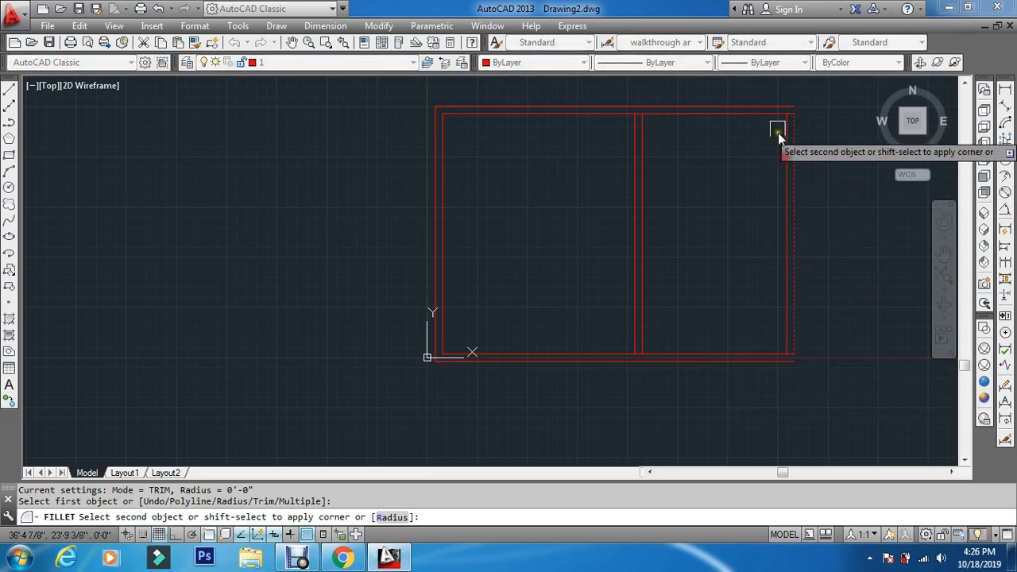
left_click(776, 108)
key("Return")
left_click(766, 117)
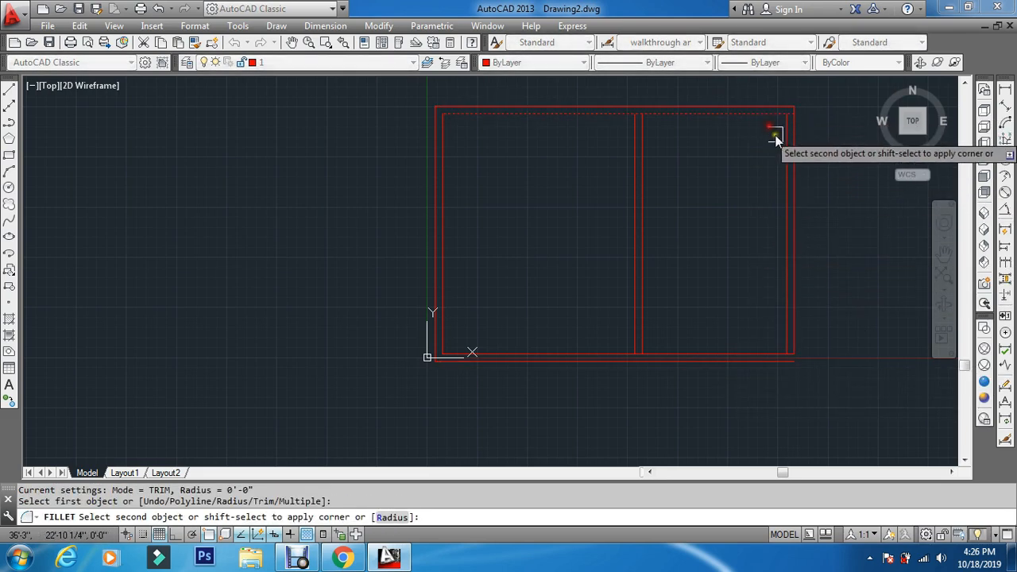
left_click(783, 149)
key("Return")
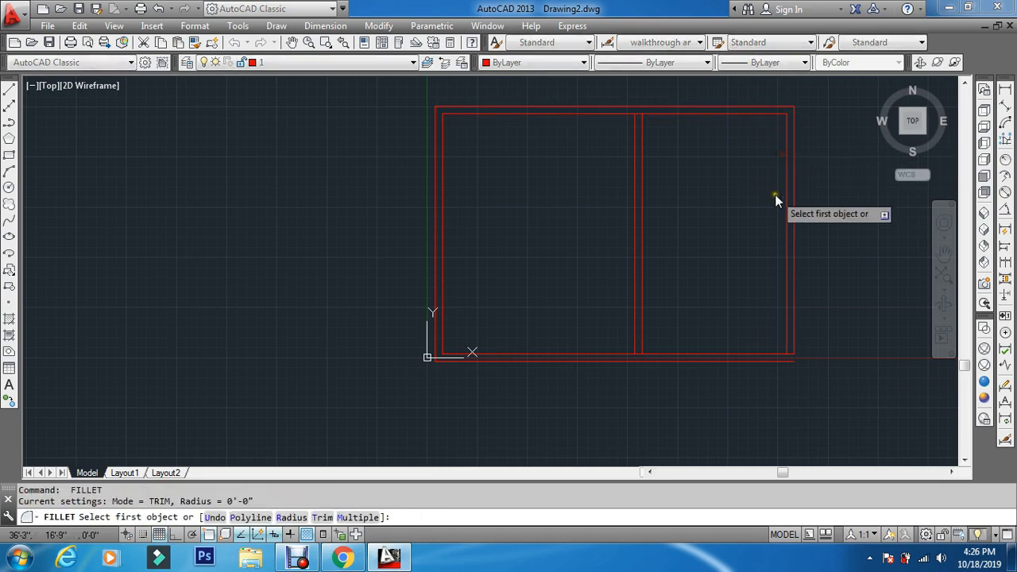
- Join the inner bottom and inner right wall lines at the plan's lower right corner with a zero-radius fillet
left_click(792, 330)
left_click(762, 359)
key("Return")
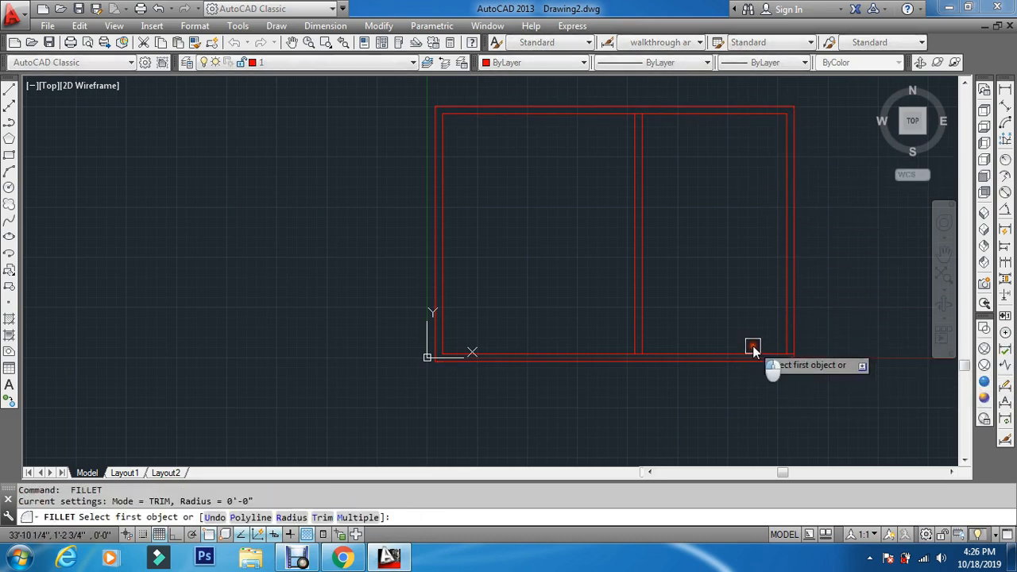
left_click(756, 356)
left_click(785, 327)
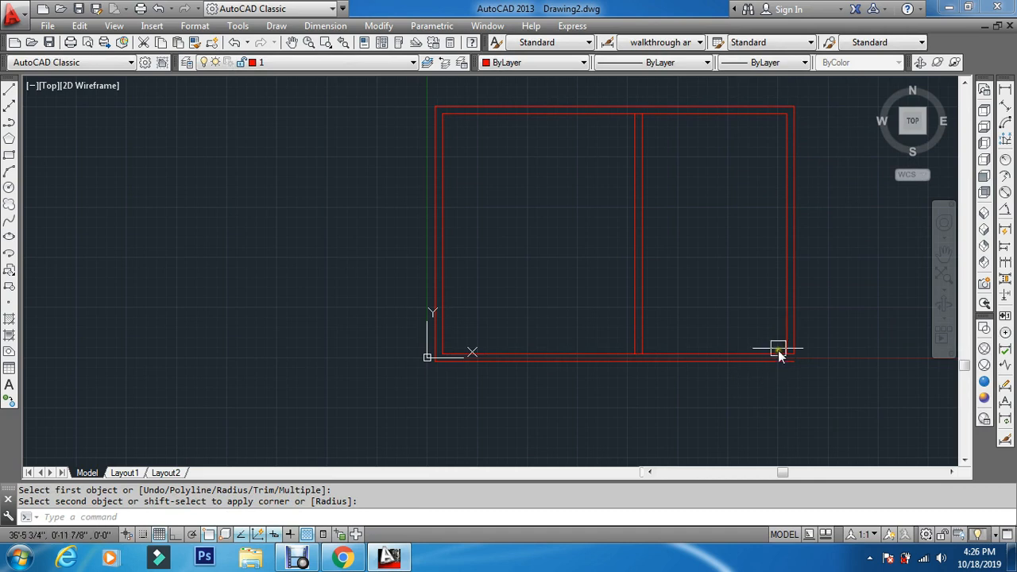
key("Return")
scroll(779, 355, "up", 4)
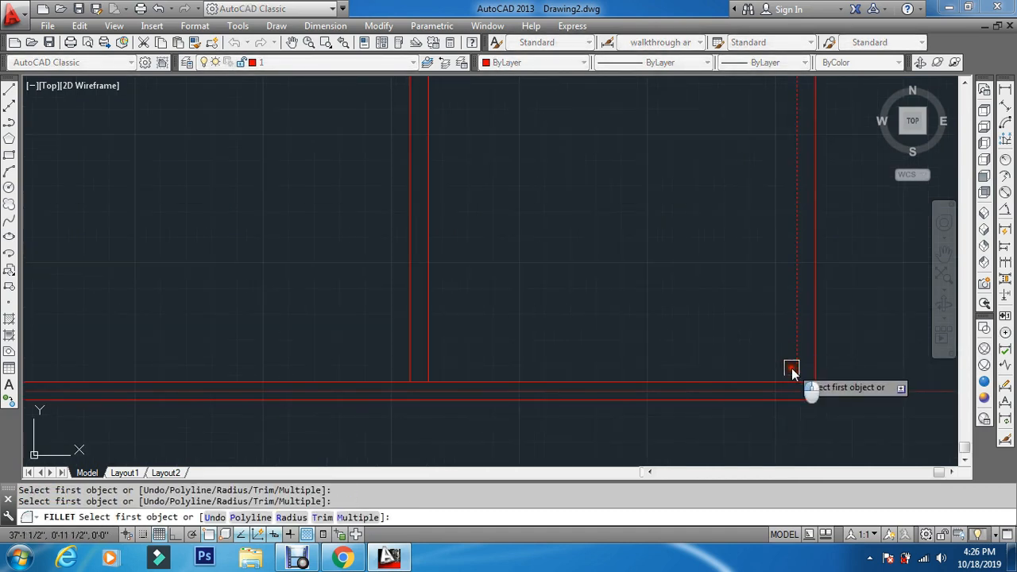
left_click(765, 382)
left_click(797, 366)
key("Return")
- Join the outer right and outer bottom wall lines with a zero-radius fillet and end the command
left_click(814, 359)
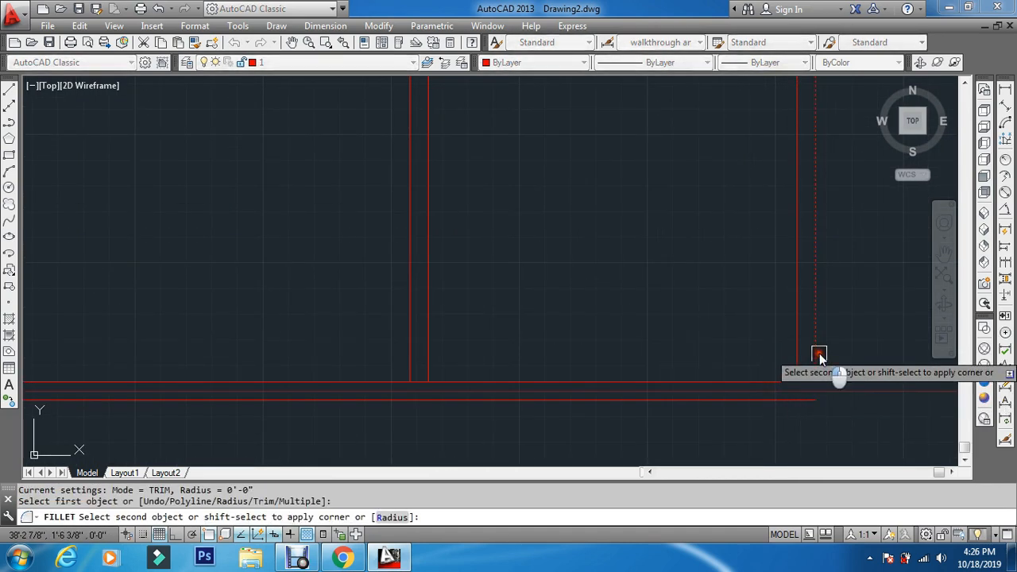
left_click(786, 401)
scroll(662, 374, "down", 4)
key("Return")
key("Escape")
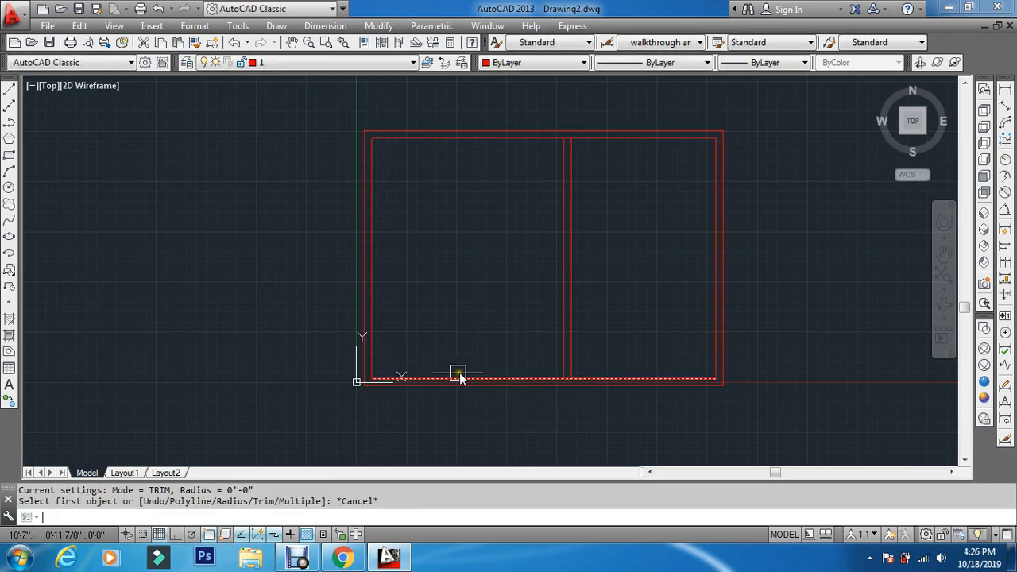
- Trim the inner top wall line between the two partition lines, using all objects as cutting edges
type("tr")
key("Return")
key("Return")
scroll(641, 136, "up", 6)
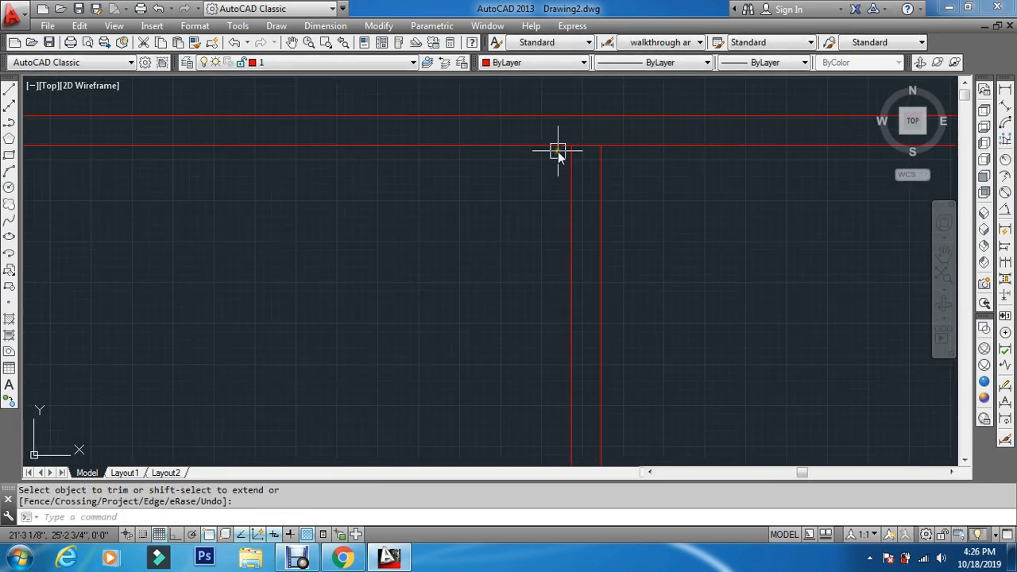
key("Return")
key("Return")
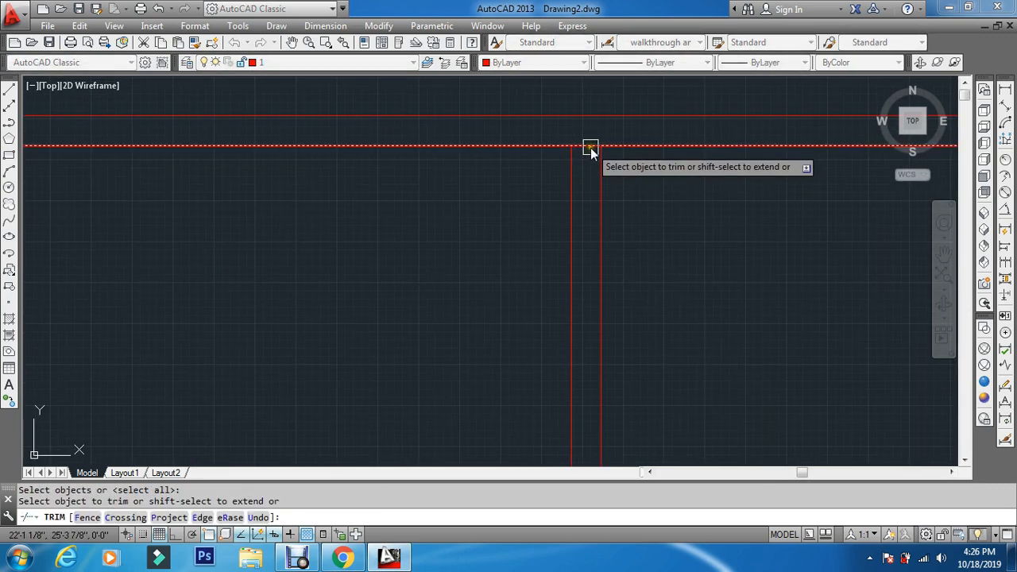
left_click(587, 146)
- Trim the inner bottom wall line between the two partition lines and end the command
scroll(589, 222, "down", 4)
scroll(596, 357, "down", 4)
scroll(584, 377, "up", 6)
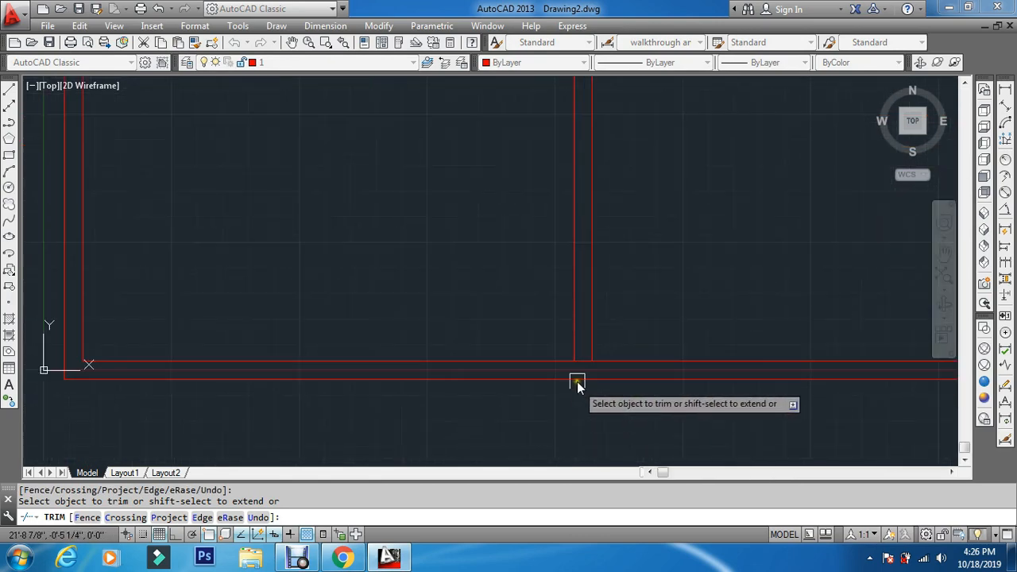
left_click(597, 370)
key("Return")
scroll(598, 371, "down", 2)
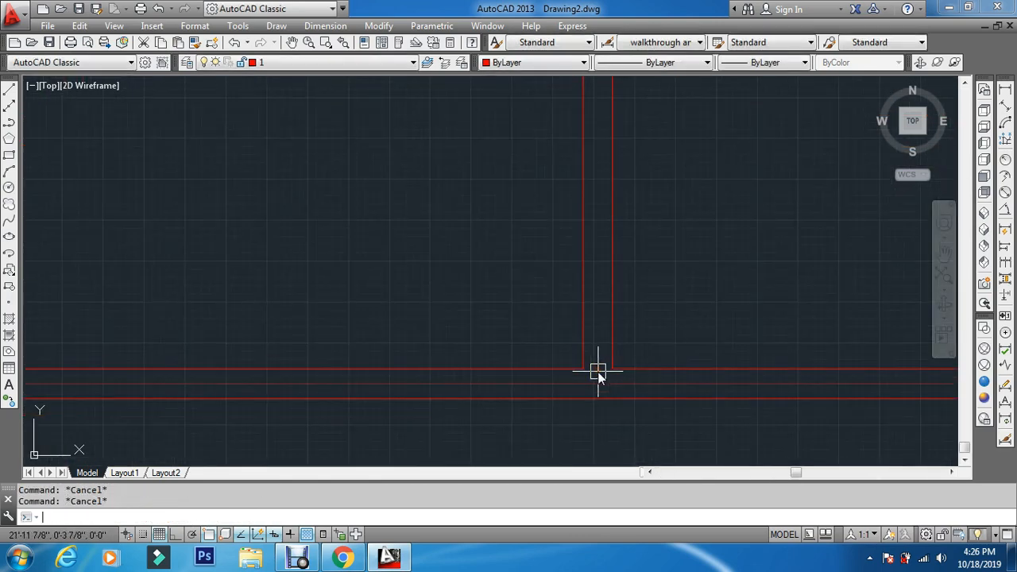
- With Ortho on, draw a line across the top wall from the left room's upper left inner corner up to the outer wall line
scroll(560, 306, "down", 8)
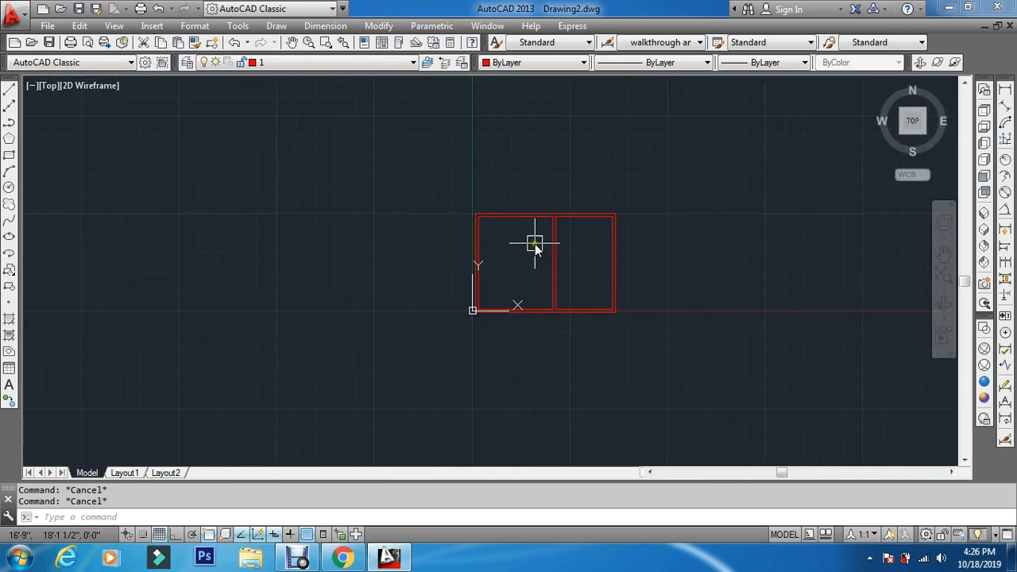
scroll(556, 210, "up", 6)
key("Return")
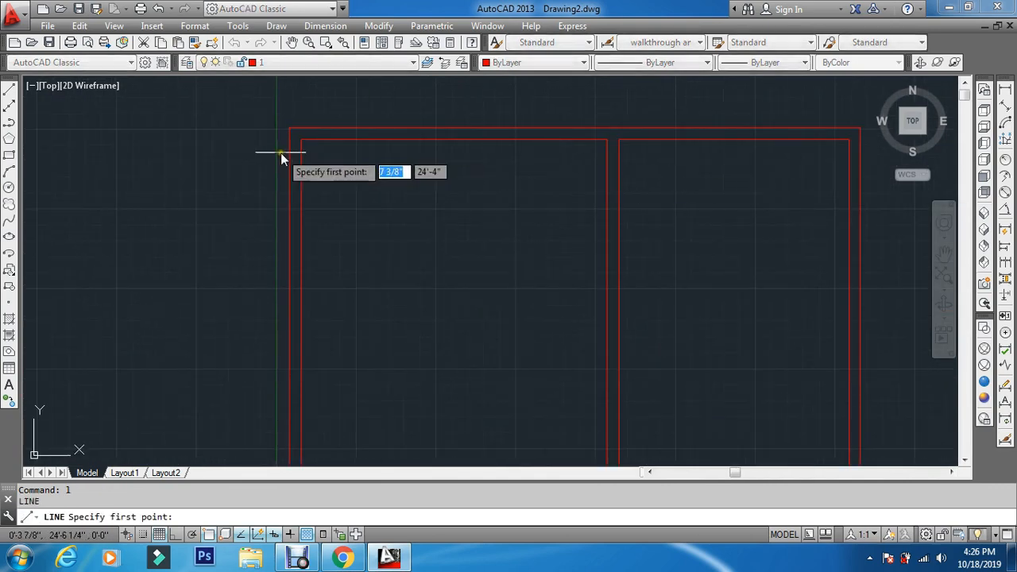
scroll(310, 143, "up", 4)
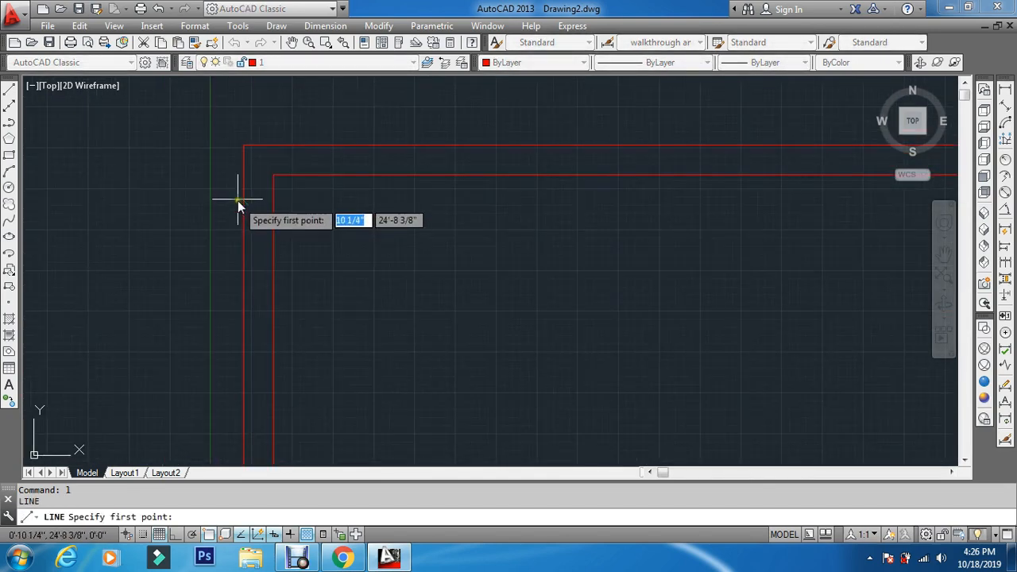
left_click(271, 175)
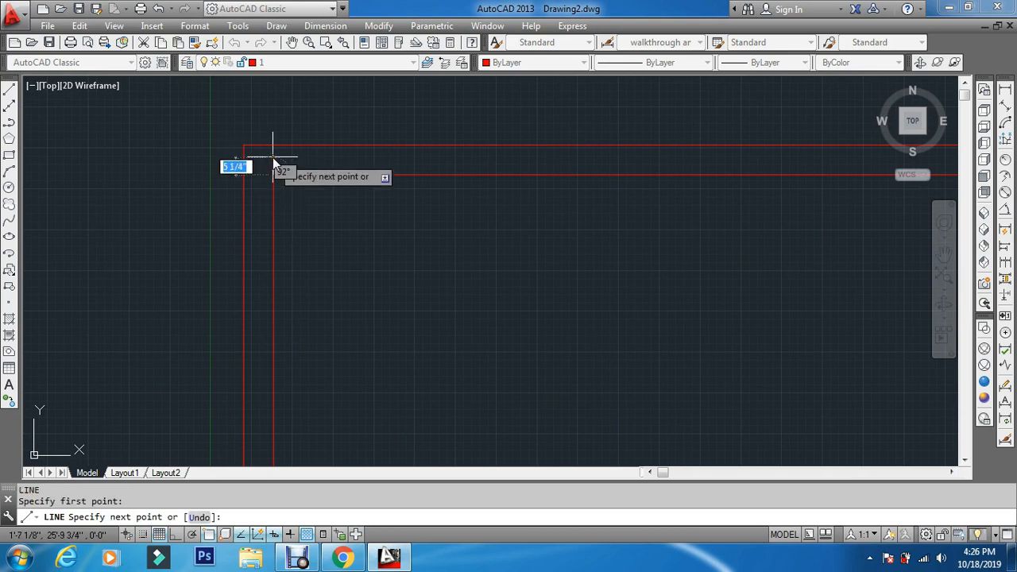
key("F8")
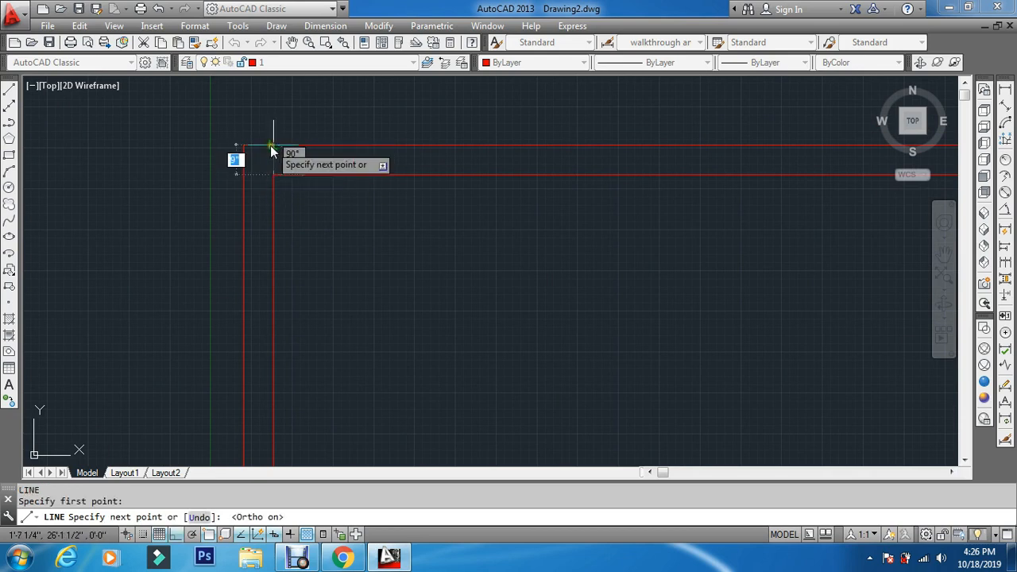
key("Escape")
key("Escape")
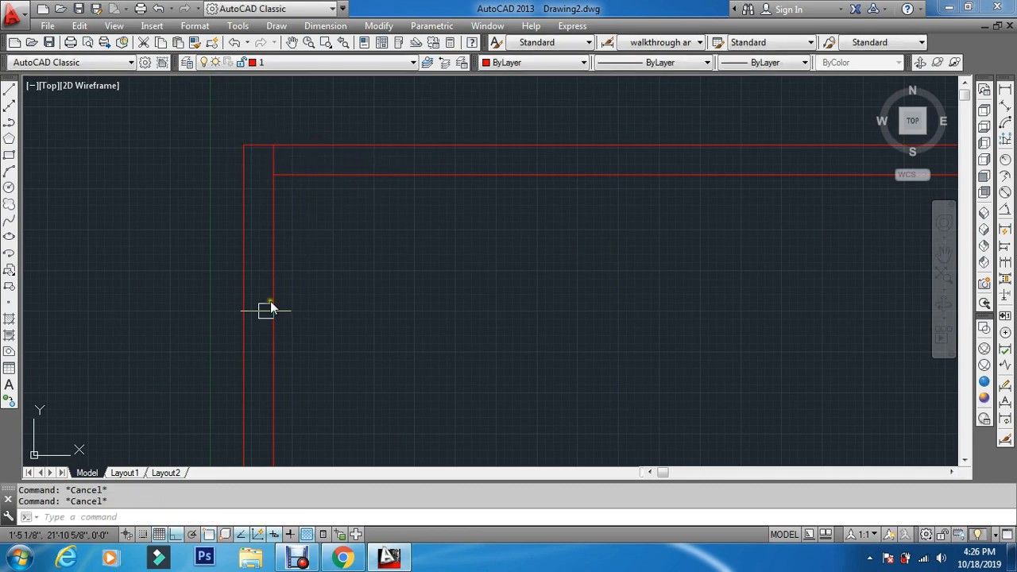
- Move the short line across the top wall 4.5" to the right, away from the room's inner corner
key("Return")
left_click(238, 373)
key("Return")
left_click(332, 264)
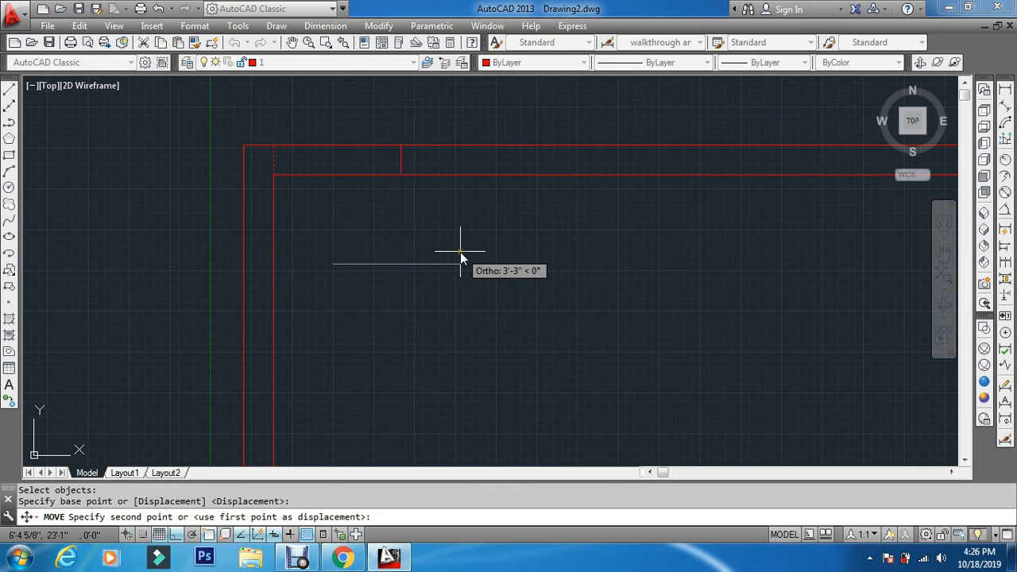
type("4.5")
key("Return")
key("Escape")
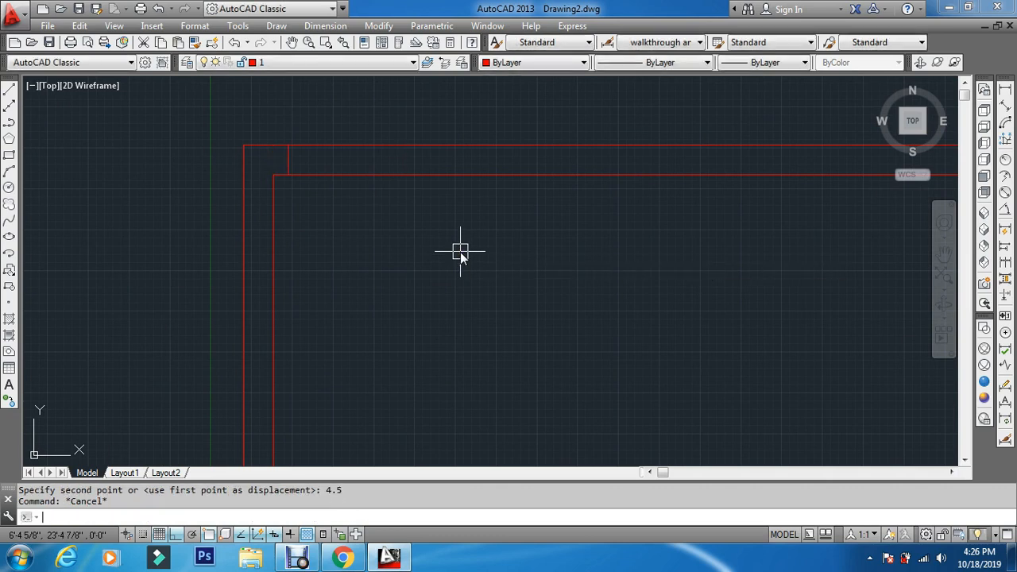
- Offset the short line in the top wall 3.6' to the right for the other side of the door opening
type("o")
key("Return")
type("3.")
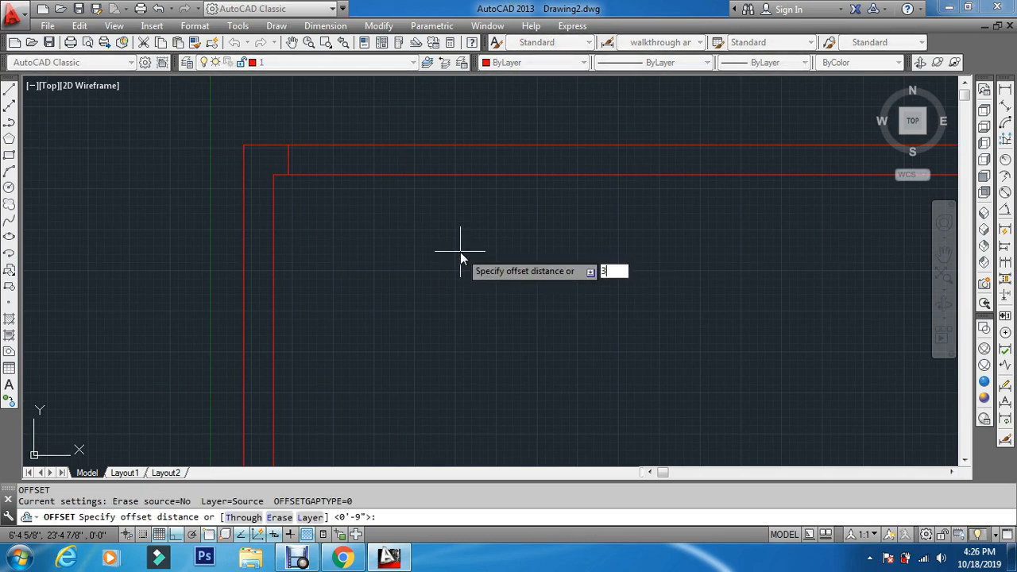
type("6")
key("Return")
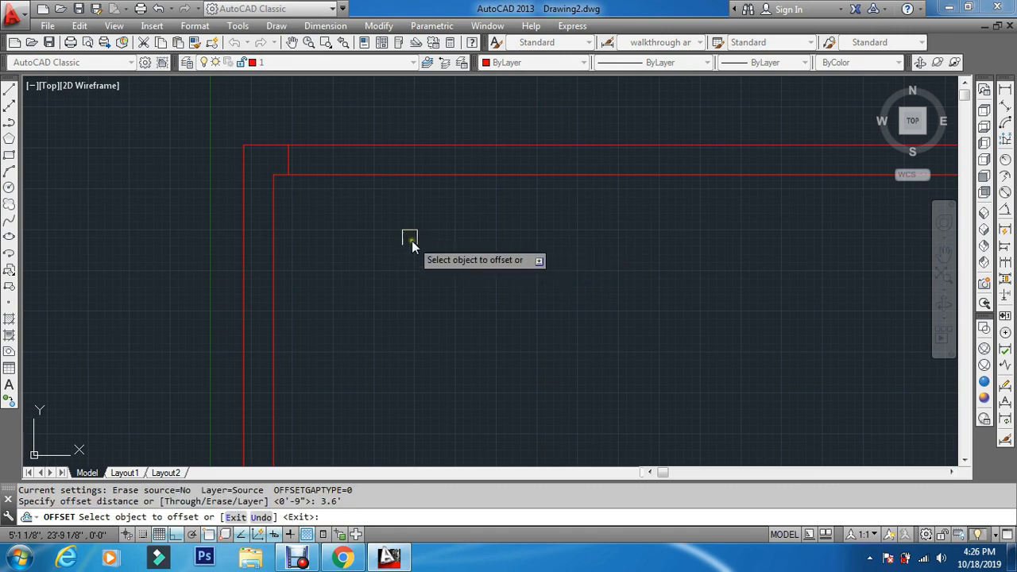
left_click(285, 152)
left_click(494, 155)
key("Escape")
key("Escape")
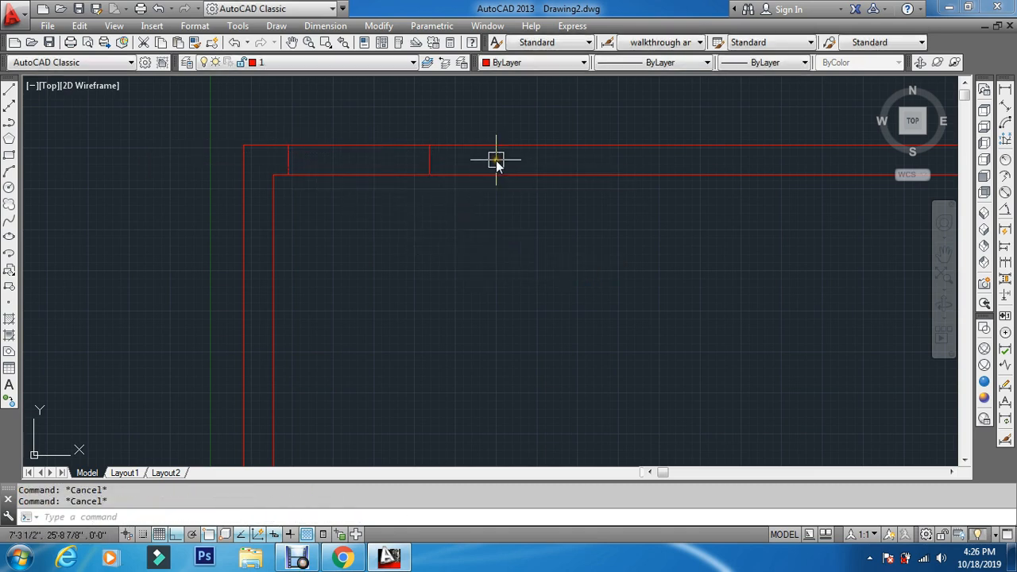
- Trim both top wall lines between the two short lines to open the doorway, using all objects as cutting edges
type("tr")
key("Return")
key("Return")
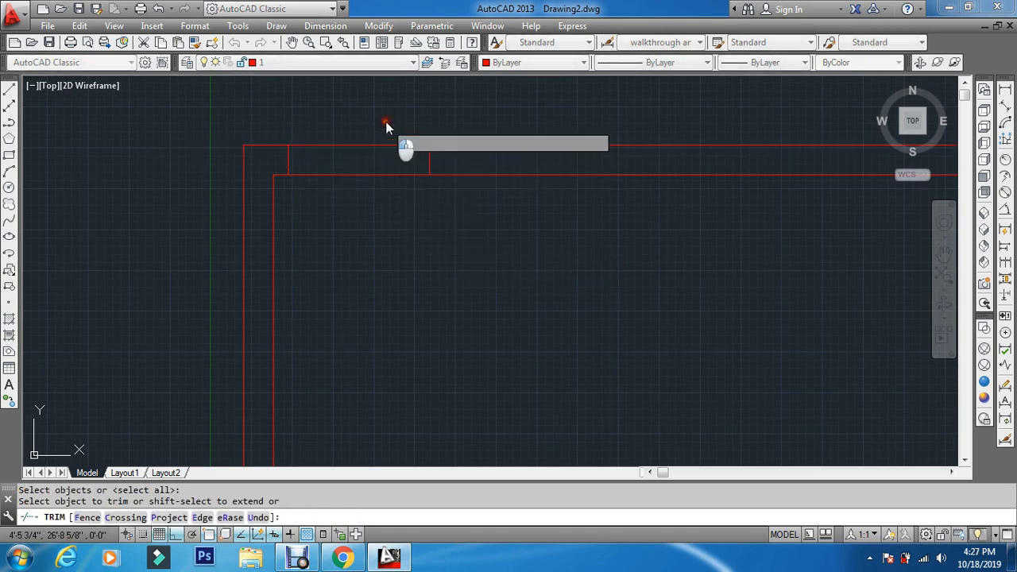
left_click(386, 129)
left_click(331, 224)
key("Escape")
key("Escape")
key("Escape")
scroll(422, 159, "down", 6)
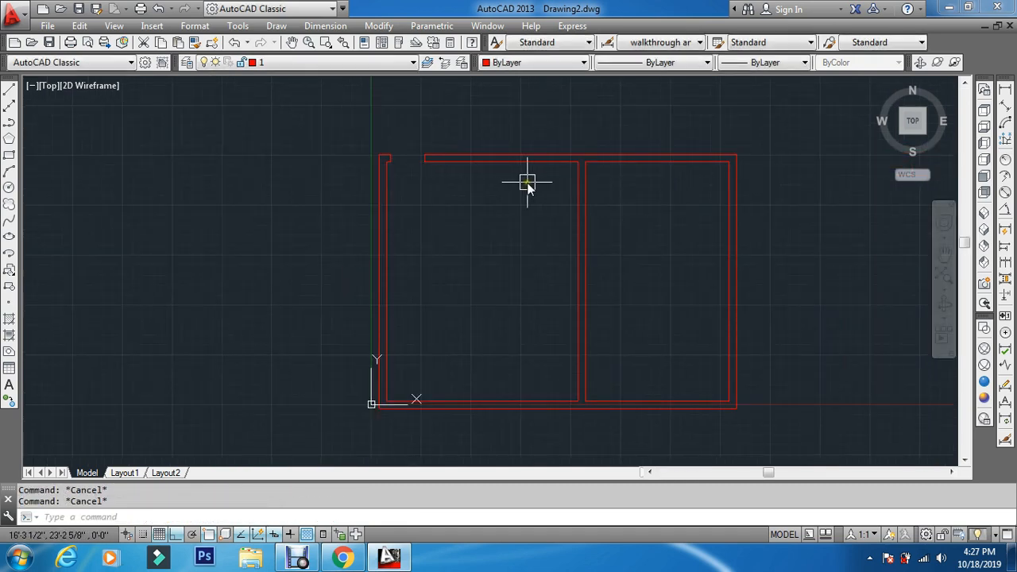
- Draw a line across the top end of the partition wall between its two inner wall corners
type("l")
key("Return")
scroll(590, 154, "up", 8)
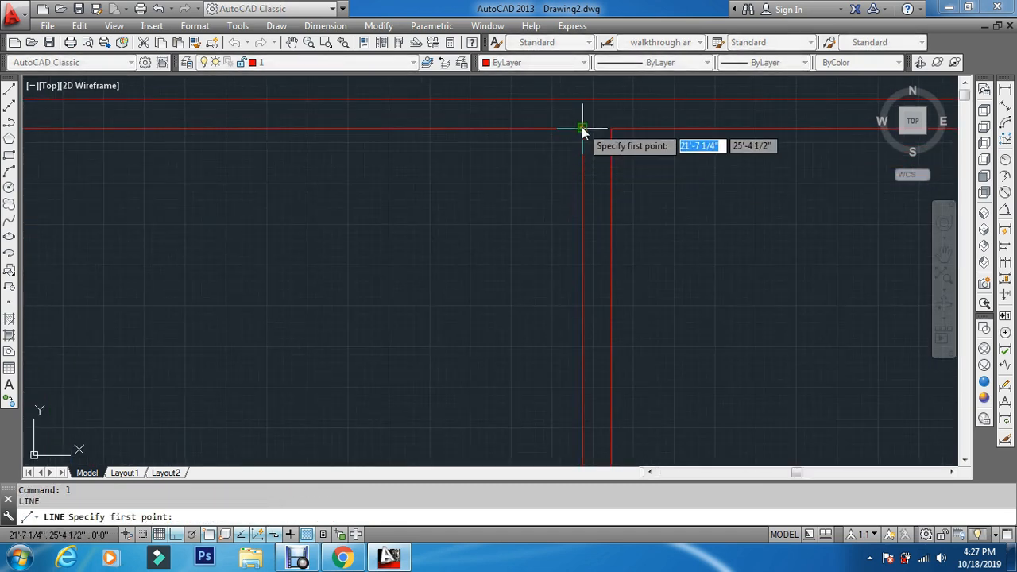
left_click(582, 127)
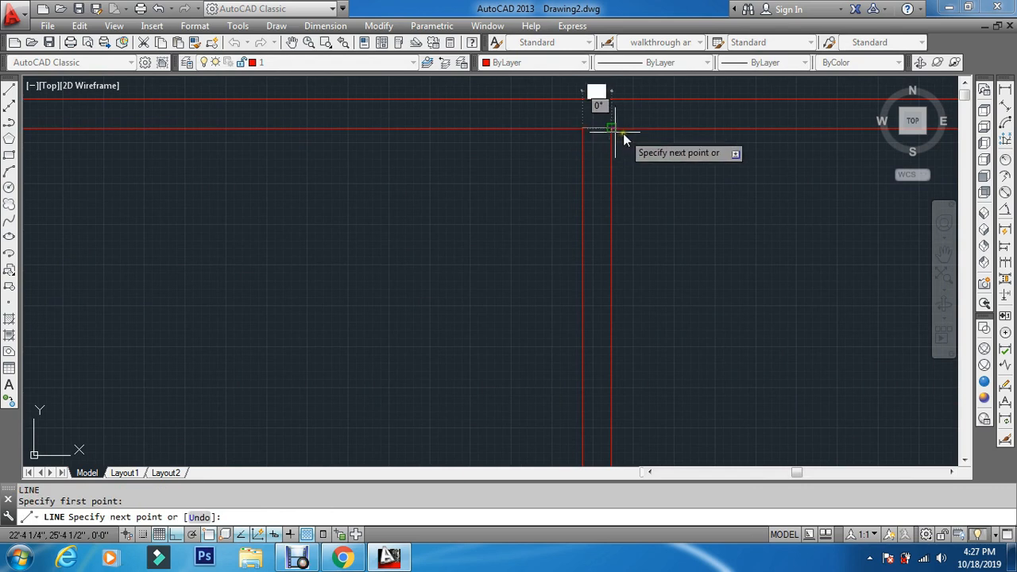
left_click(612, 127)
key("Escape")
key("Escape")
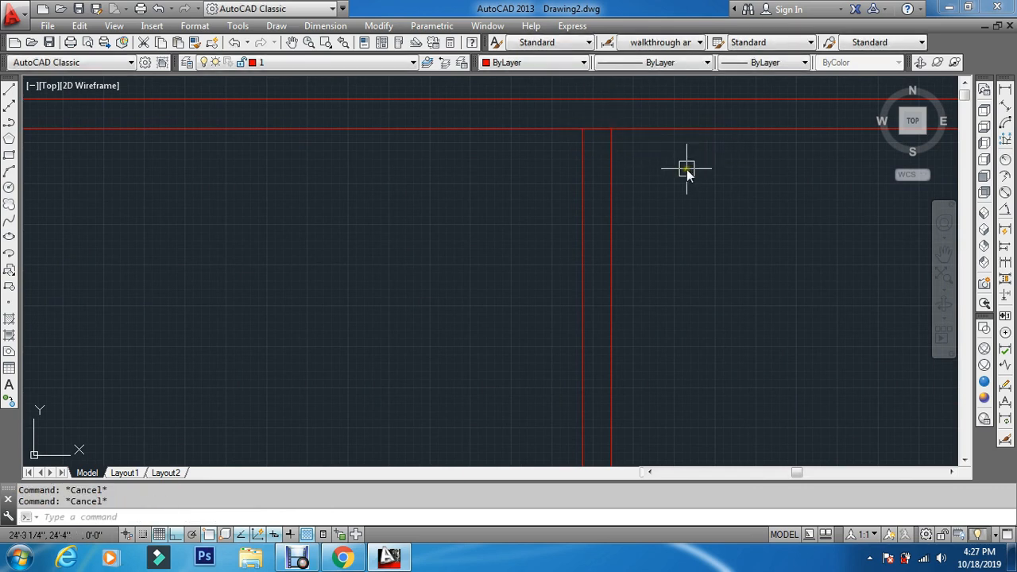
- Move the last drawn line 4.5" down the partition wall
type("m")
key("Return")
type("l")
key("Return")
key("Return")
left_click(686, 169)
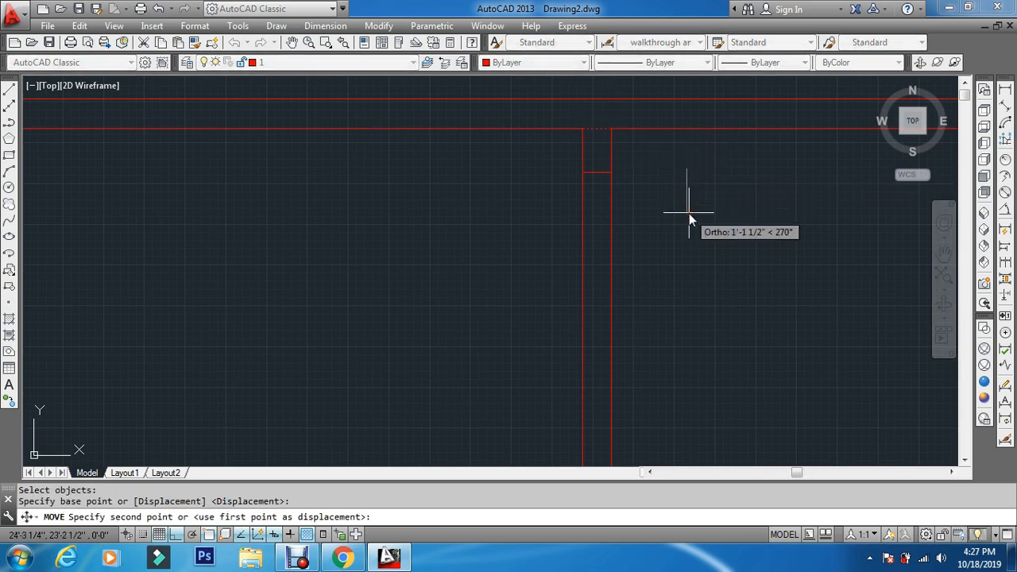
type("4.5")
key("Return")
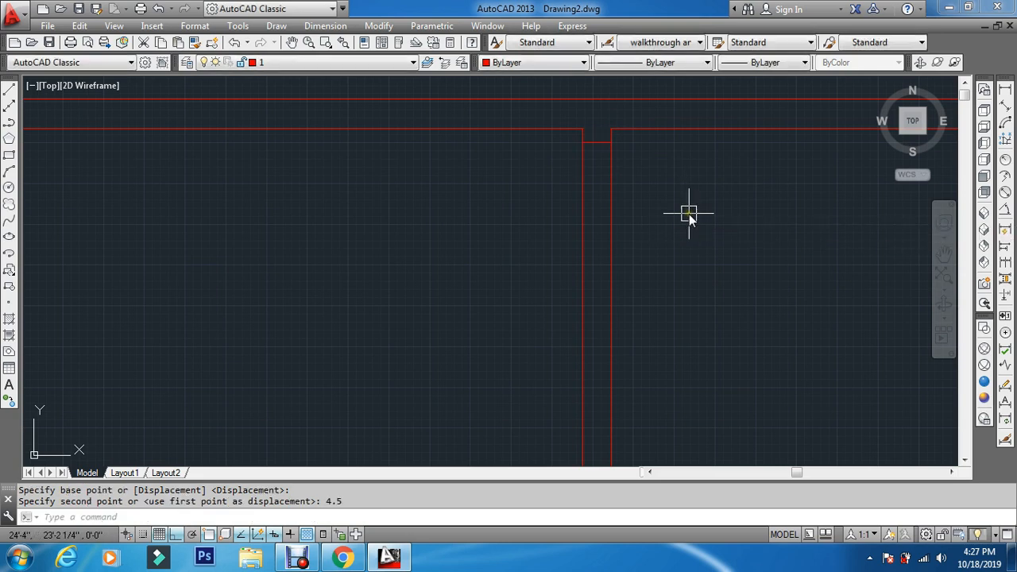
key("Escape")
- Offset the short line in the partition 3.6' downward for the other side of the door opening
type("o")
key("Return")
type("3.")
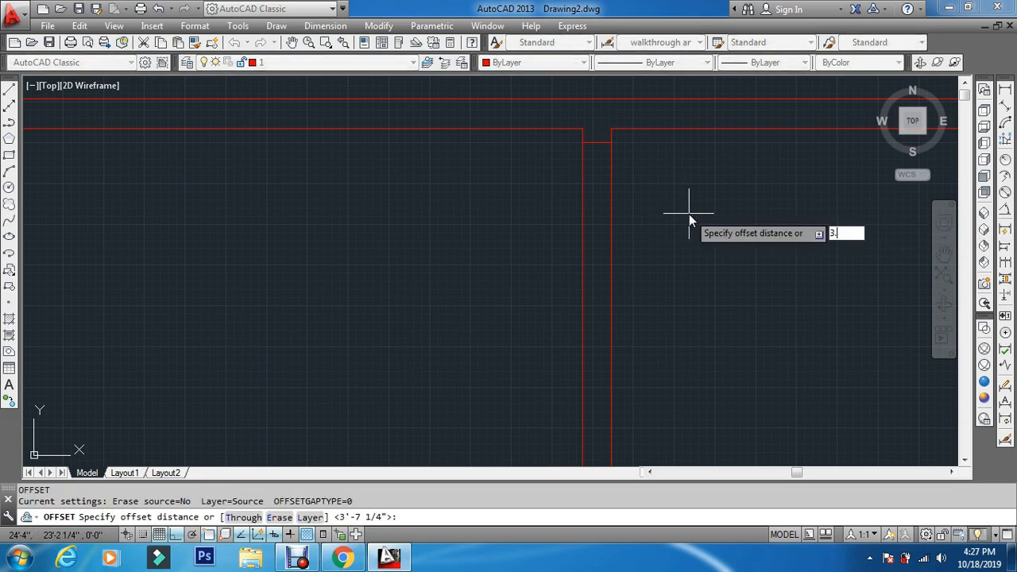
type("6")
key("Return")
left_click(588, 142)
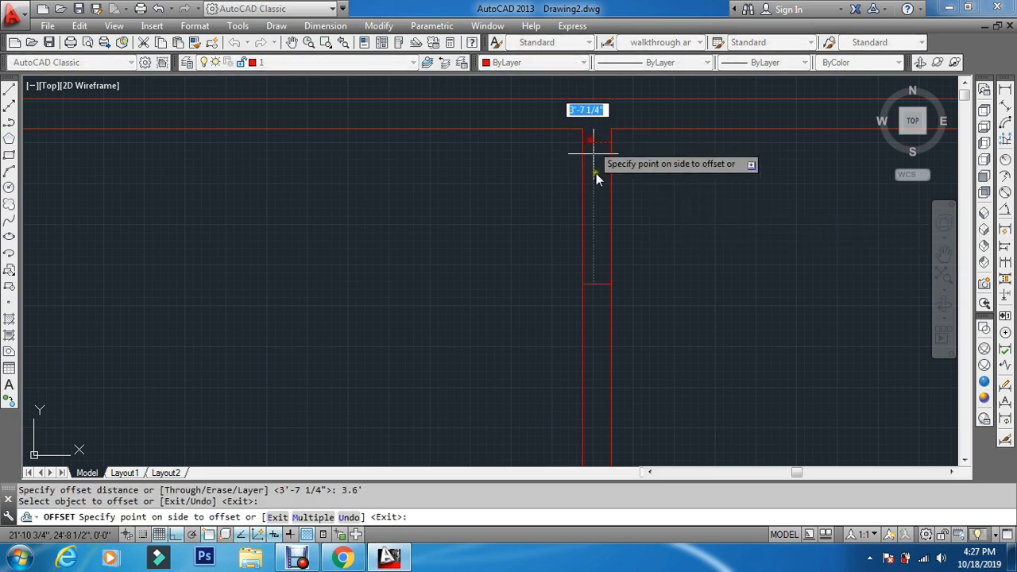
left_click(597, 178)
key("Escape")
key("Escape")
- Trim both partition lines between the two short lines to open the connecting doorway, using all objects as cutting edges
type("tr")
key("Return")
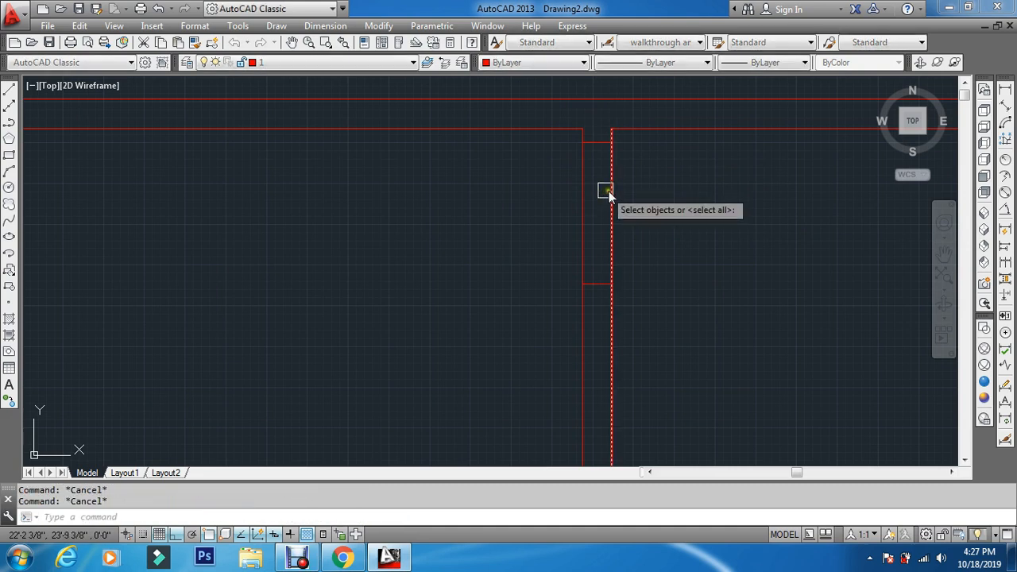
key("Return")
left_click(658, 182)
left_click(394, 257)
key("Escape")
key("Escape")
scroll(476, 232, "down", 4)
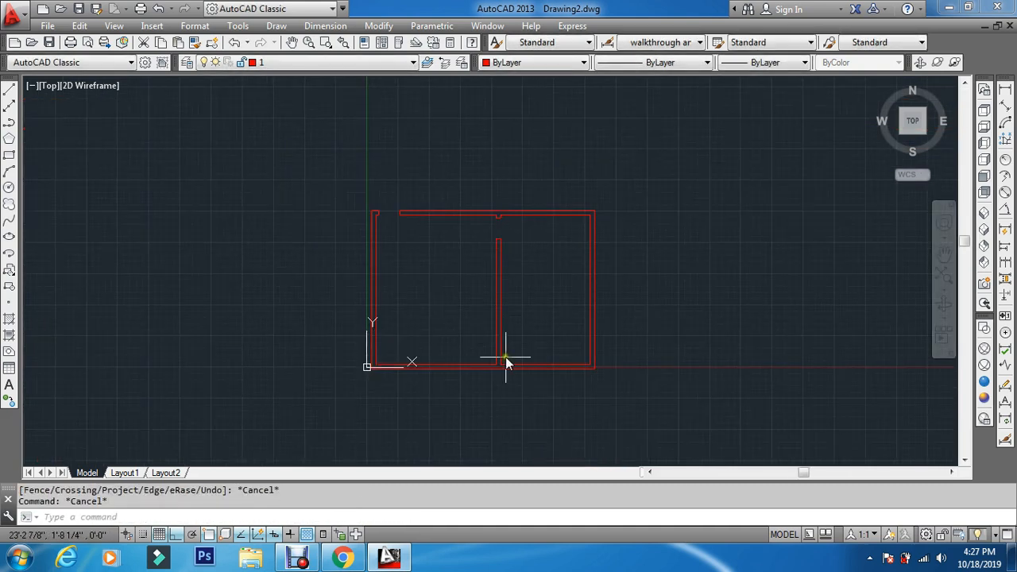
scroll(505, 356, "up", 2)
key("Escape")
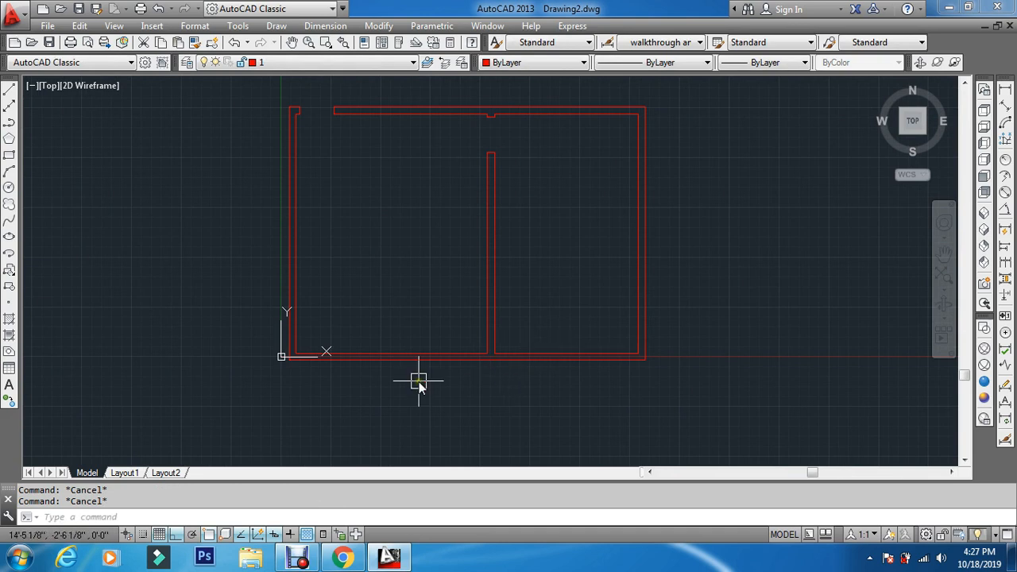
- Draw a line across the bottom wall from the midpoint of the left room's inner wall line to the outer line
key("Return")
scroll(366, 357, "up", 2)
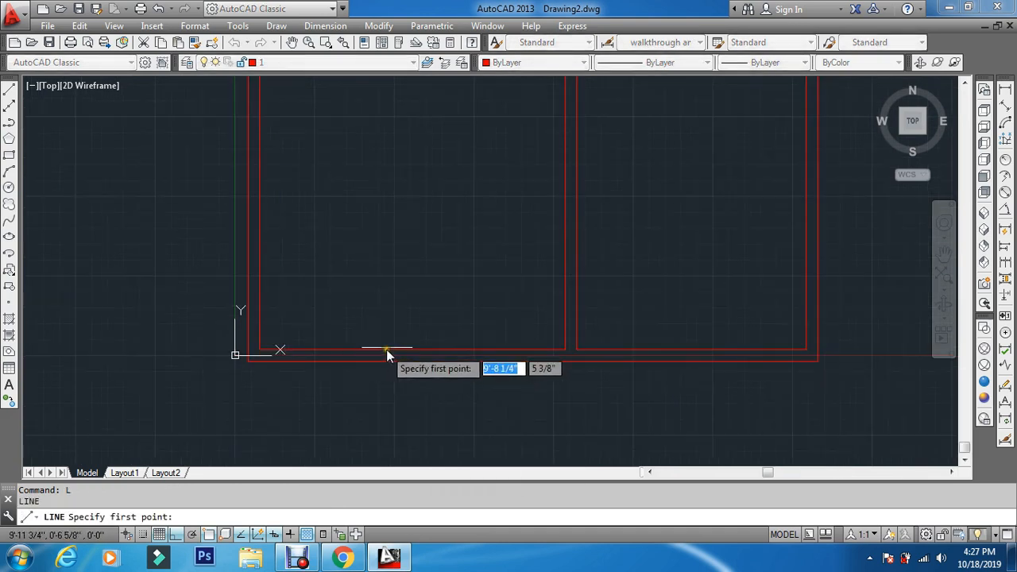
left_click(410, 350)
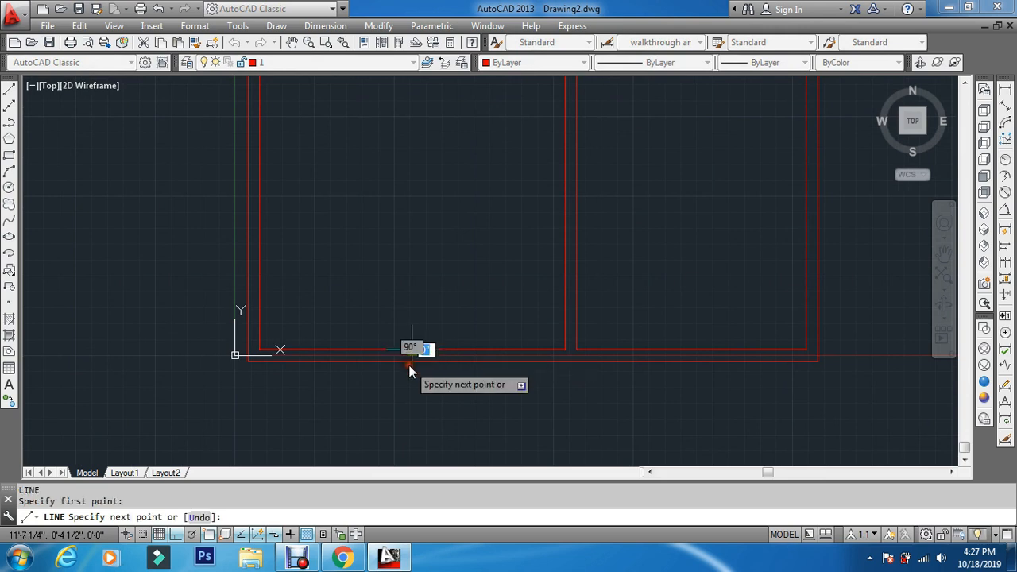
left_click(408, 364)
key("Escape")
key("Escape")
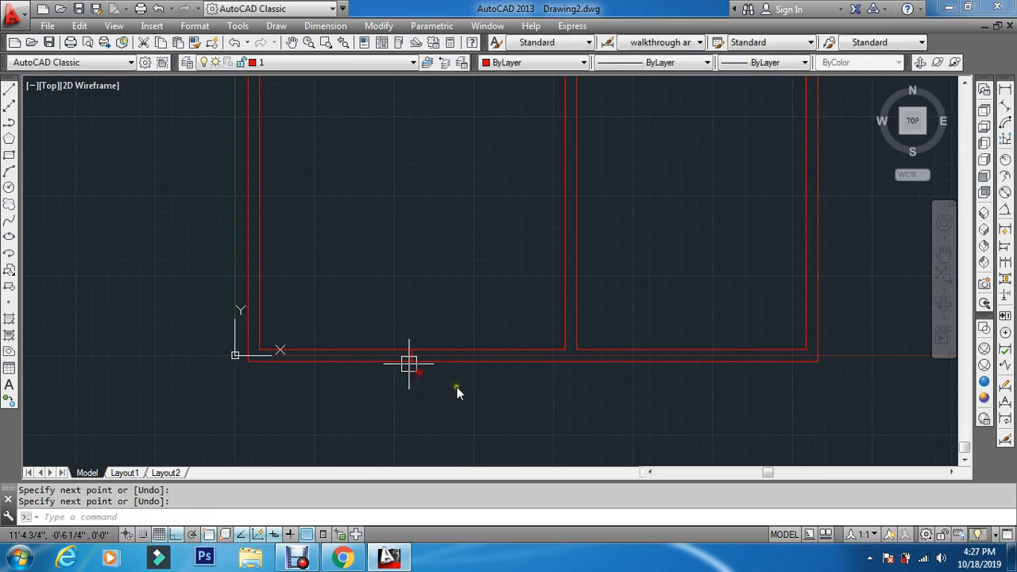
- Review the enabled object snap modes in the drafting settings and close them without changes
right_click(308, 537)
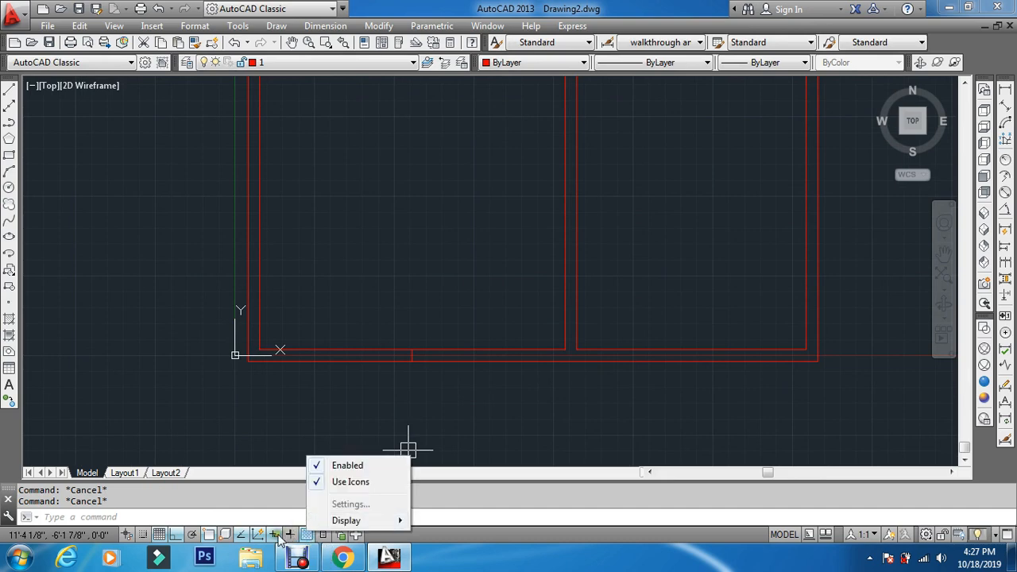
right_click(275, 534)
left_click(319, 506)
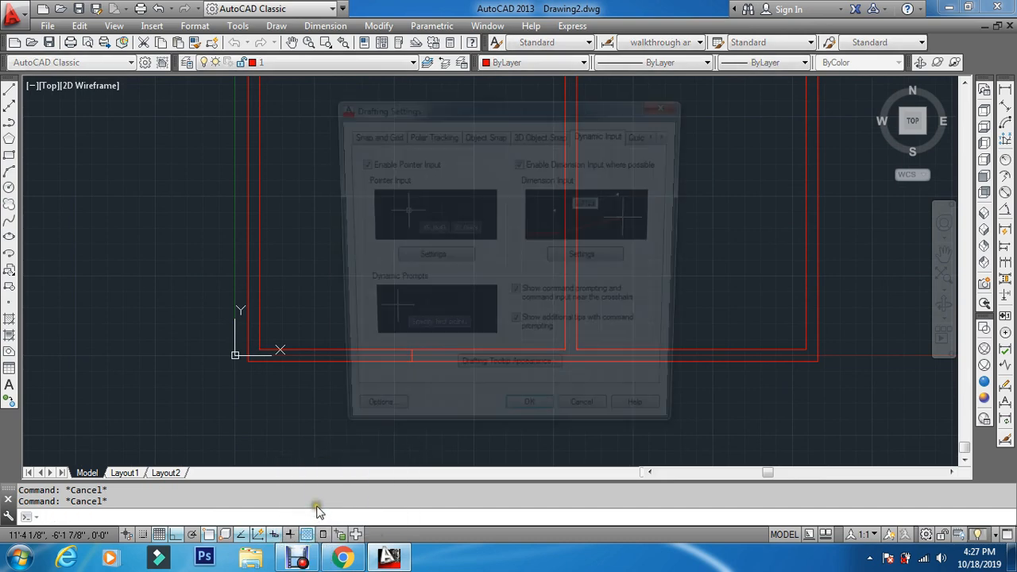
left_click(449, 135)
left_click(477, 136)
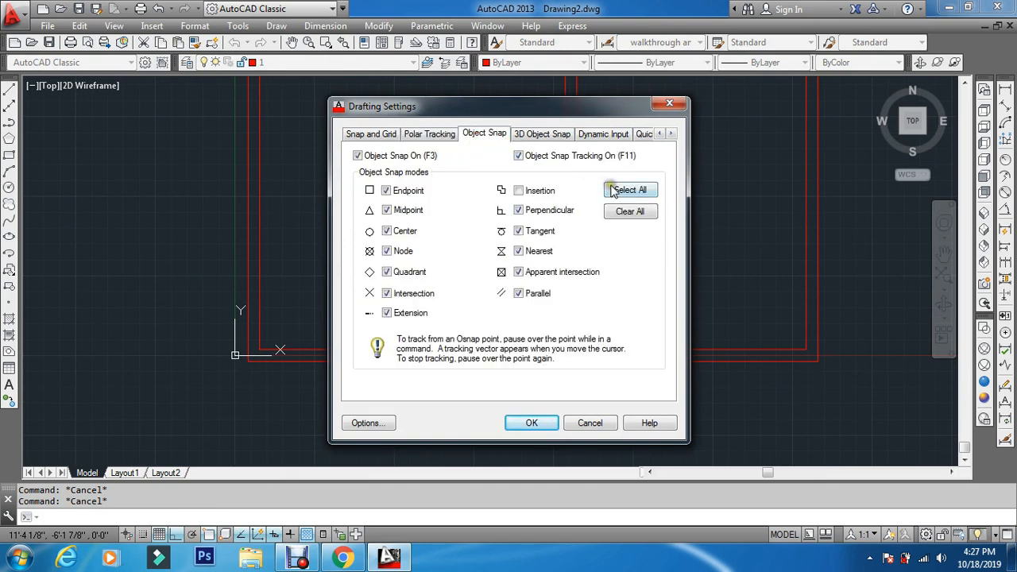
left_click(590, 423)
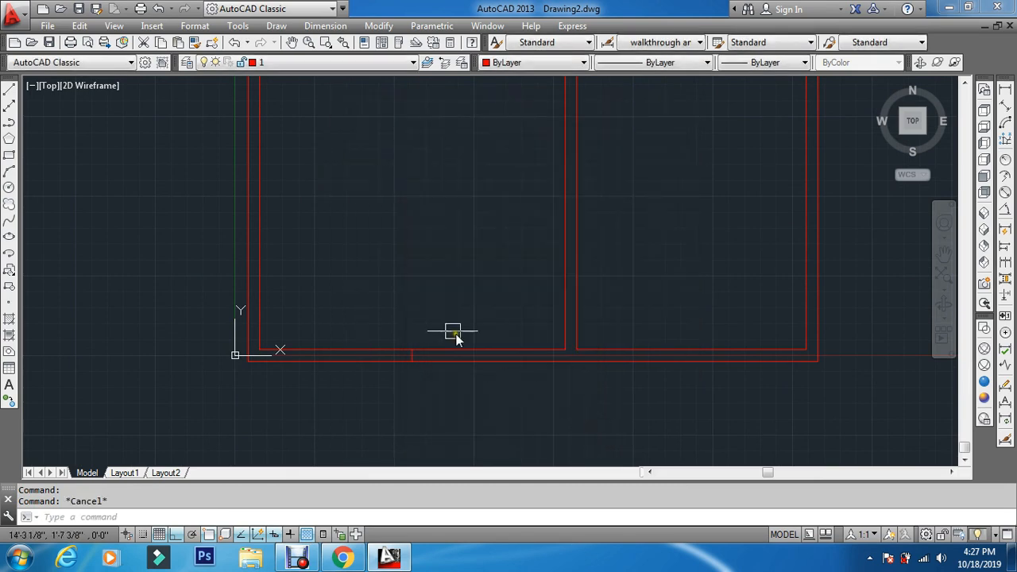
- Offset the midpoint line in the left room's bottom wall 3' to each side to mark the window opening
type("o")
key("Return")
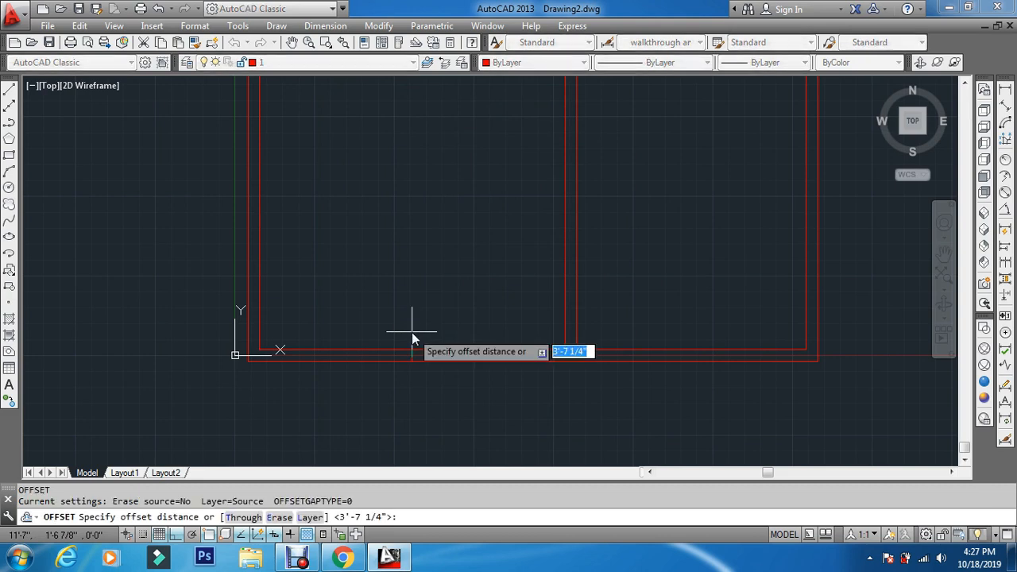
type("3'")
key("Return")
scroll(407, 349, "up", 4)
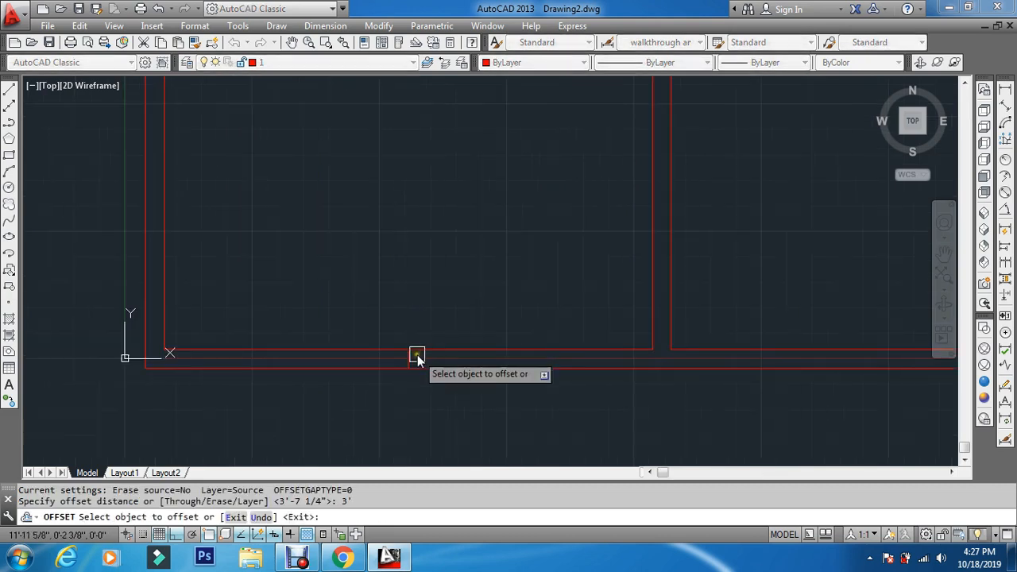
left_click(402, 366)
left_click(364, 365)
left_click(403, 353)
left_click(460, 359)
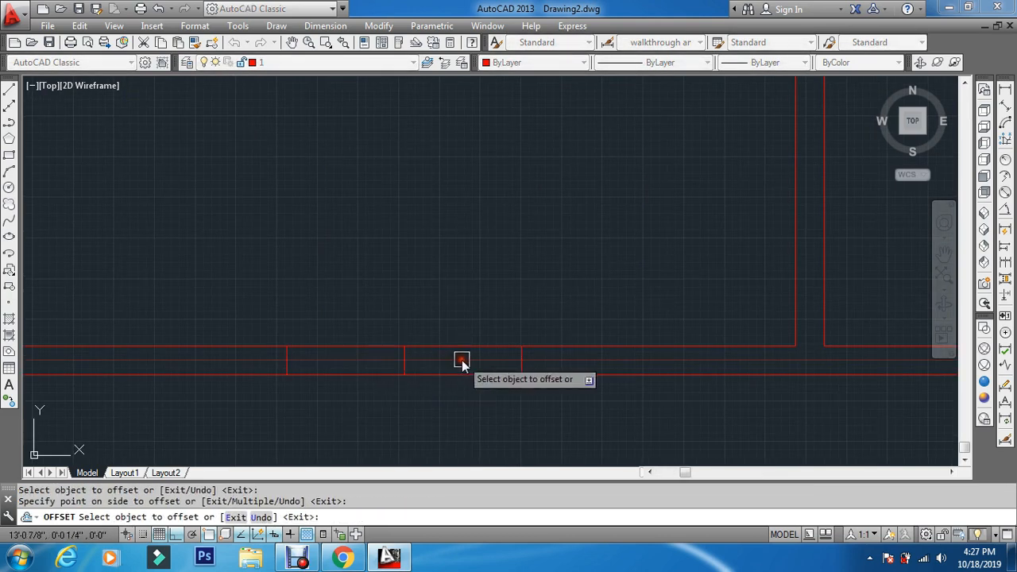
- Erase the middle line between the two window edge lines in the left room's bottom wall
key("Escape")
key("Escape")
type("e")
key("Return")
left_click(373, 310)
left_click(435, 400)
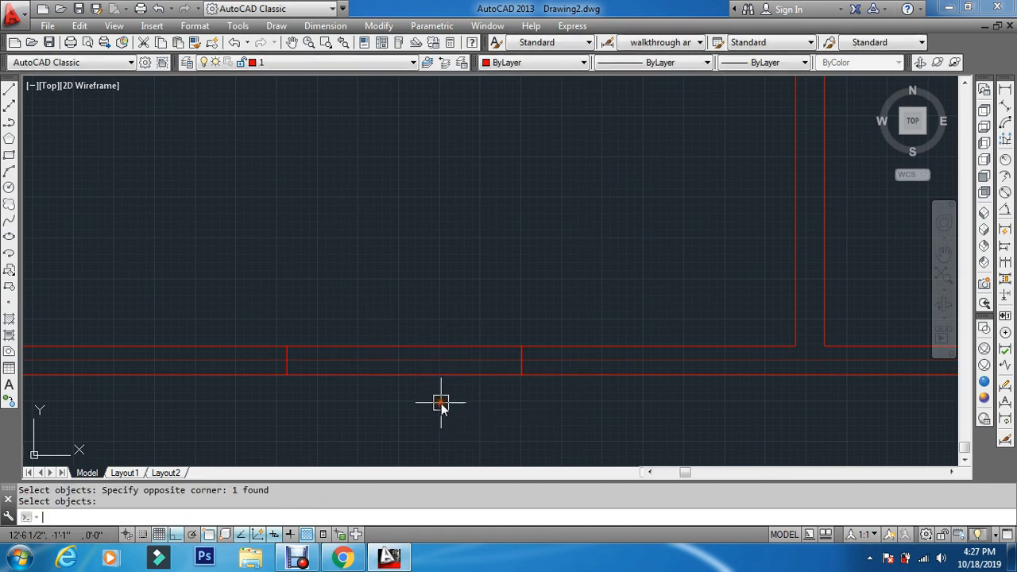
key("Return")
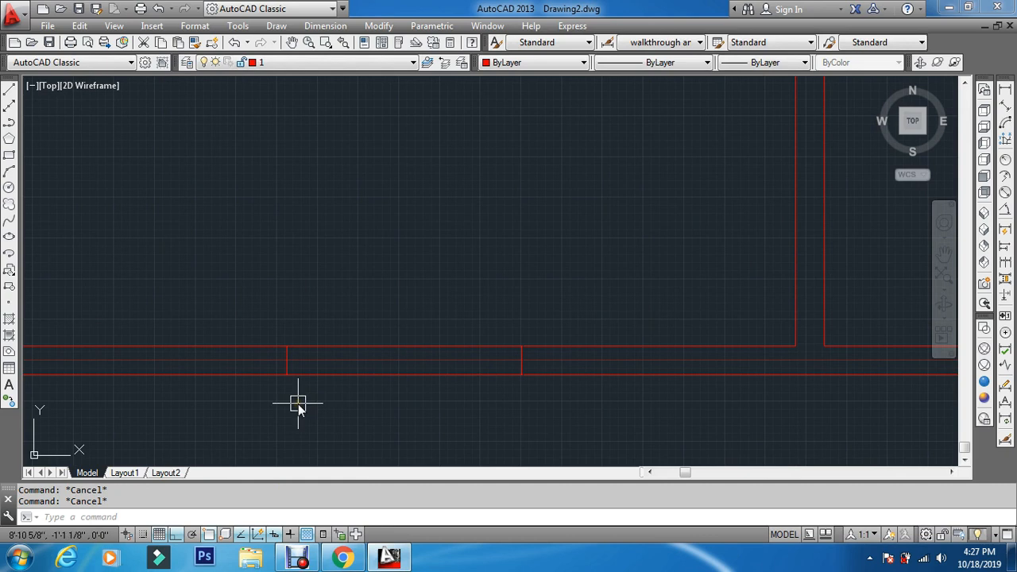
- Draw a rectangle across the bottom wall's window opening, from one edge line's inner end to the opposite edge line's outer end
type("rec")
key("Return")
left_click(287, 346)
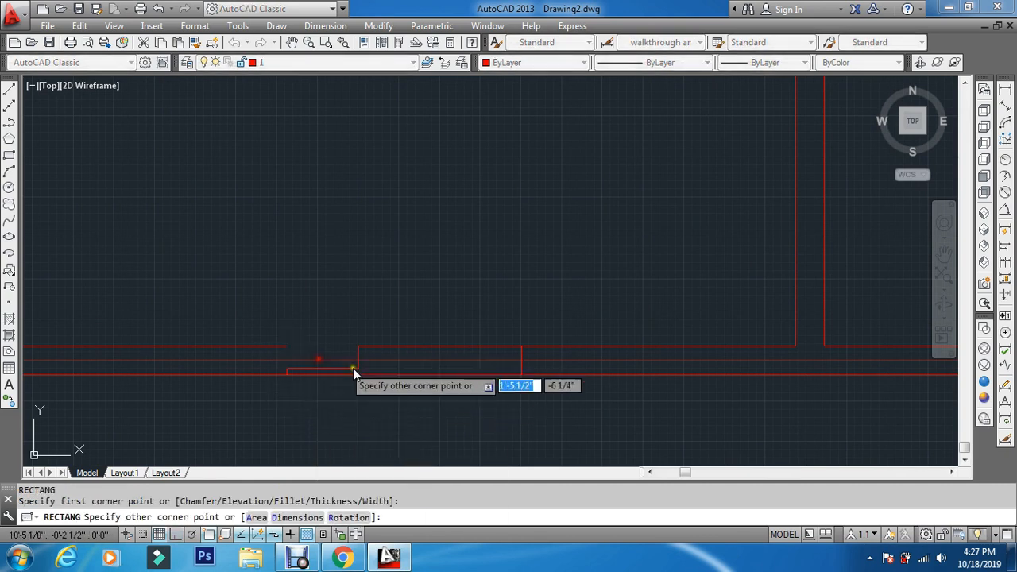
left_click(520, 373)
key("Escape")
key("Escape")
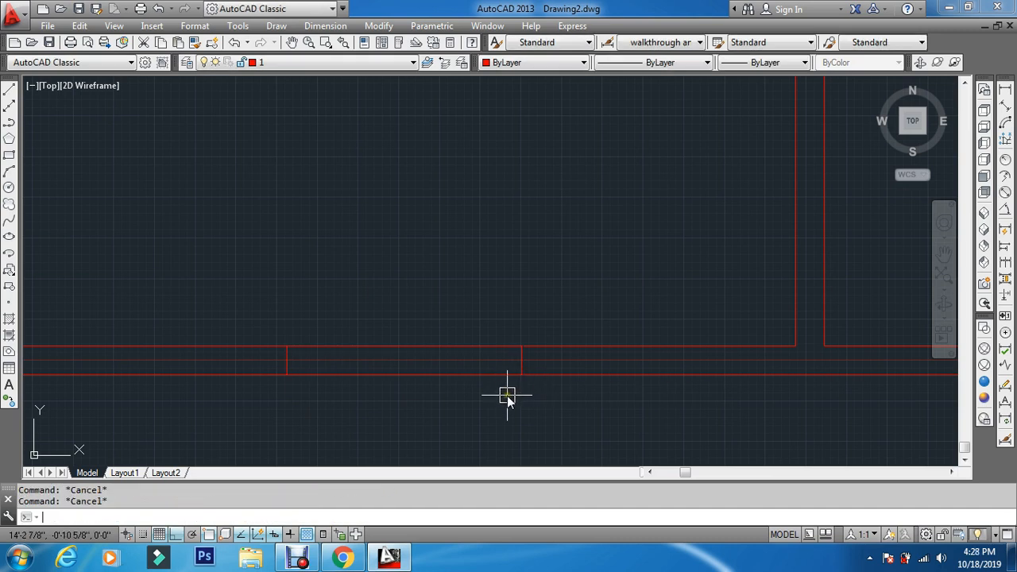
- Change the window rectangle's layer to 2 in its properties
left_click(488, 378)
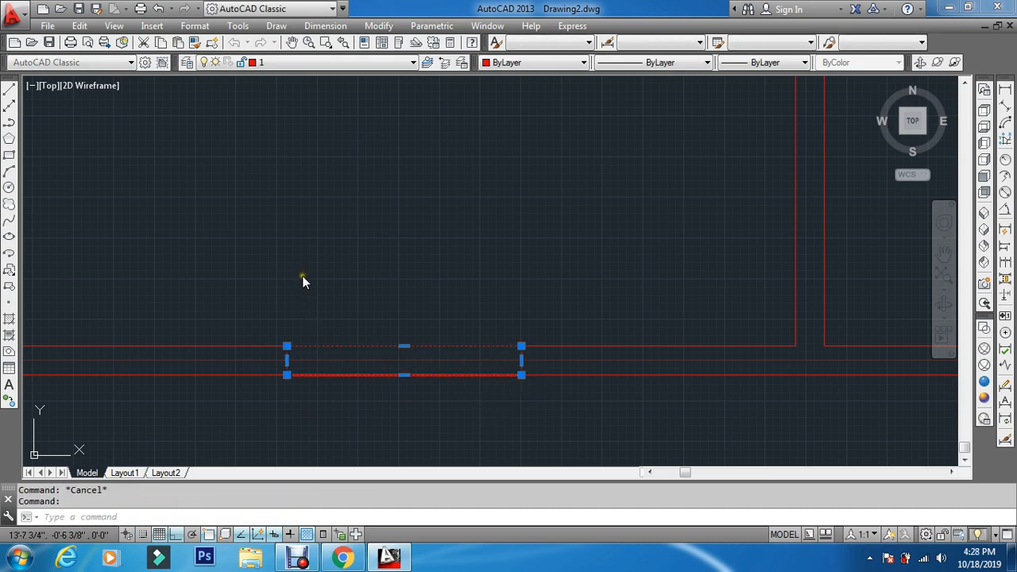
key("ctrl+1")
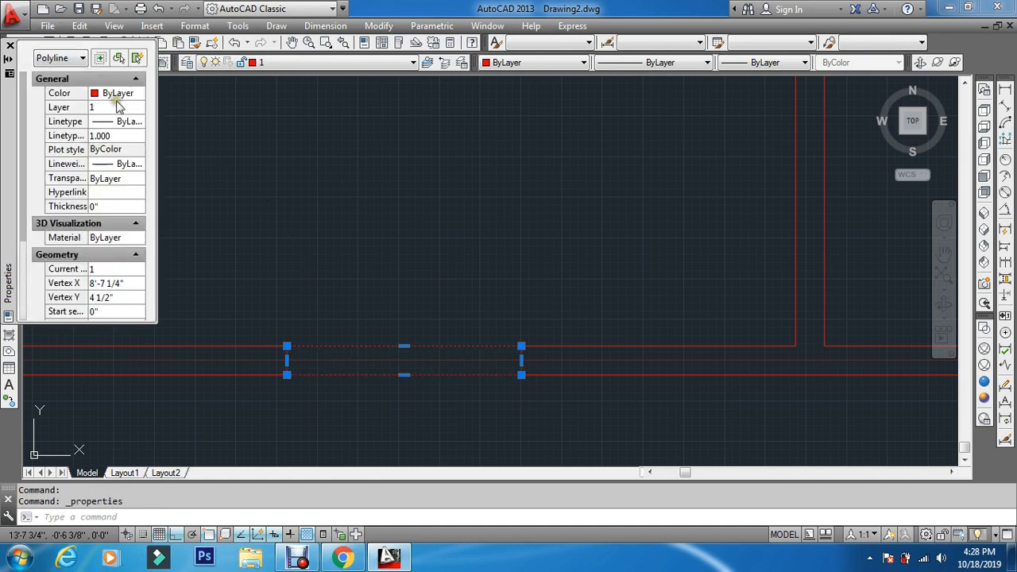
left_click(129, 108)
left_click(138, 108)
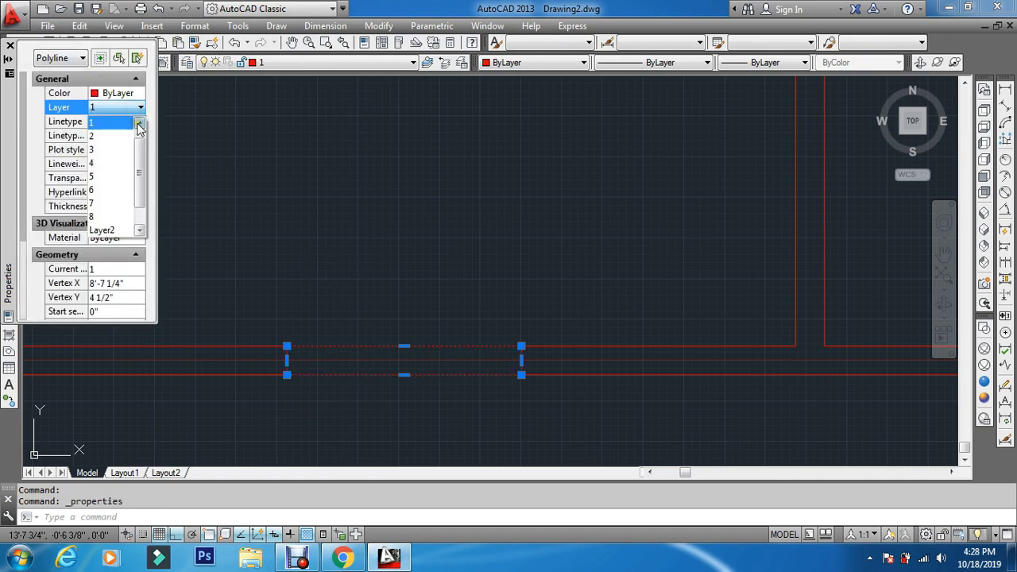
left_click(125, 136)
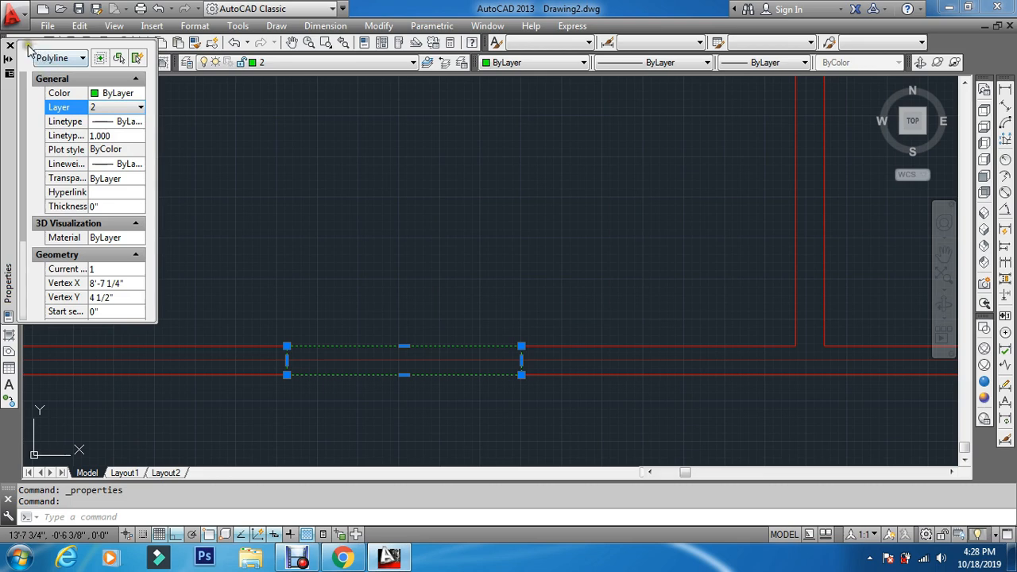
left_click(10, 45)
key("Escape")
- Draw a rectangle filling the connecting doorway in the partition wall, snapping to opposite corners of the opening
scroll(414, 349, "down", 5)
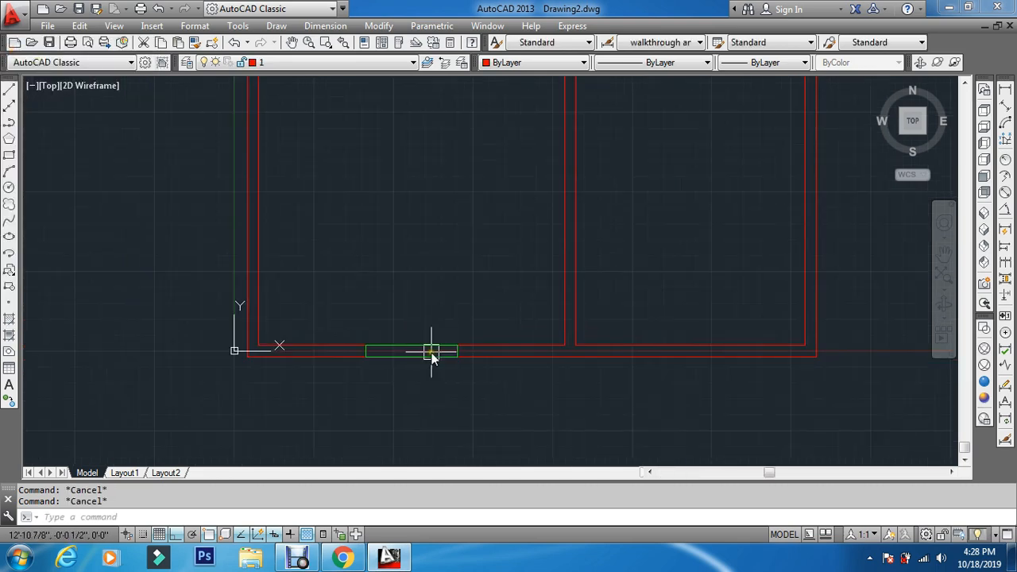
scroll(551, 195, "up", 5)
scroll(483, 276, "up", 2)
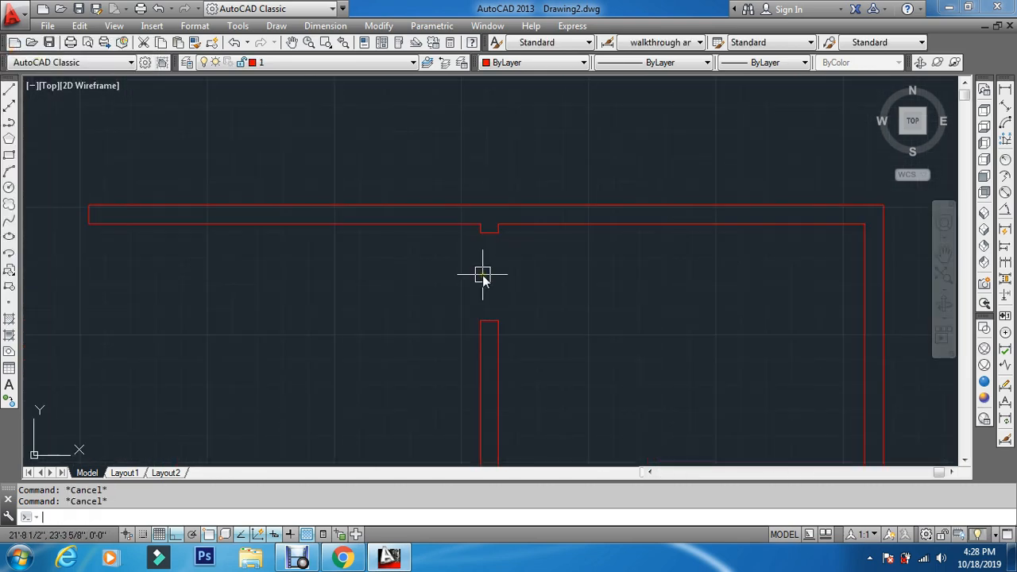
key("Return")
scroll(486, 253, "up", 2)
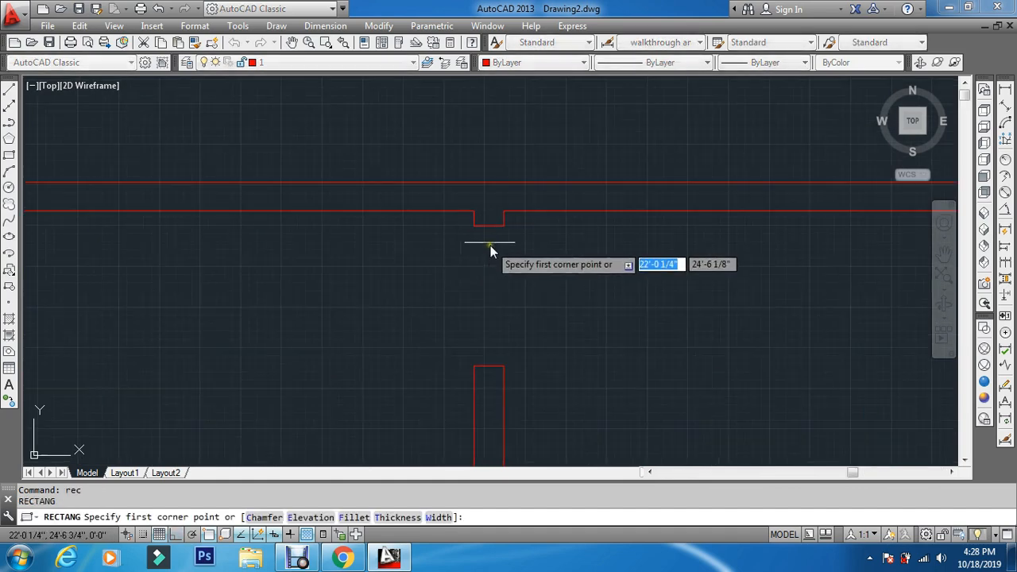
left_click(474, 216)
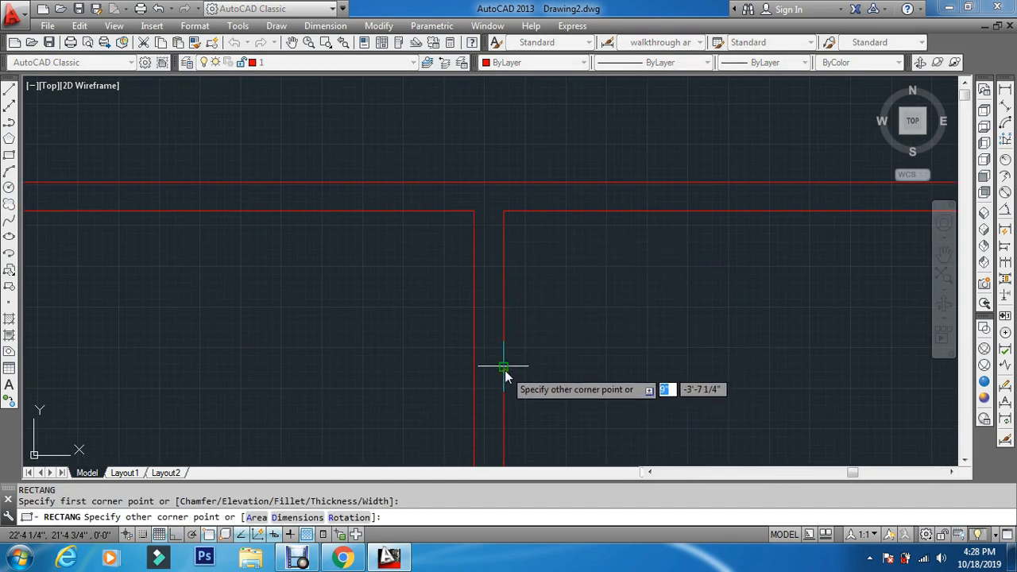
key("Escape")
- Draw a rectangle filling the door opening in the left room's top wall, snapping to opposite corners of the wall ends
scroll(408, 402, "down", 3)
key("Return")
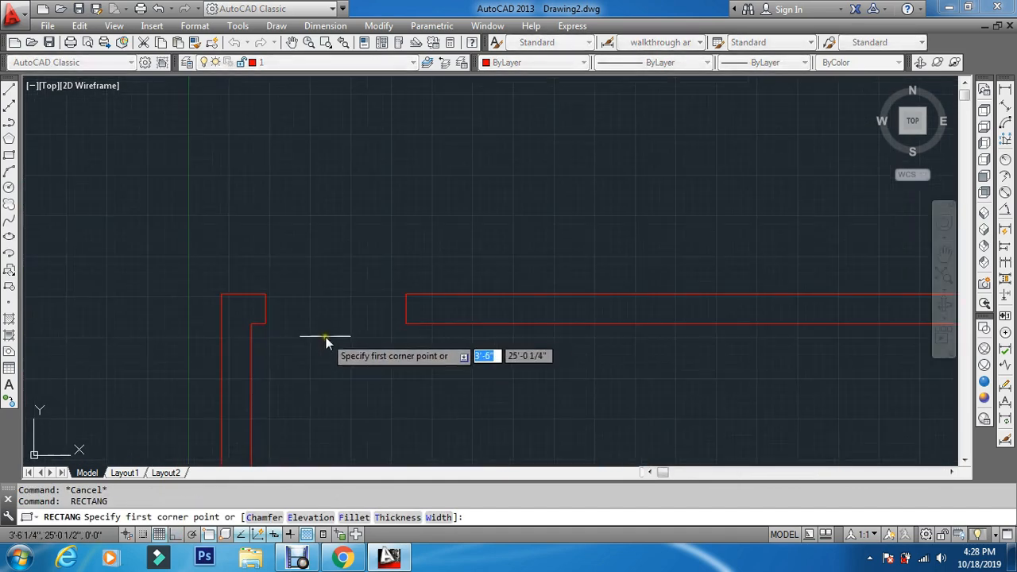
left_click(266, 295)
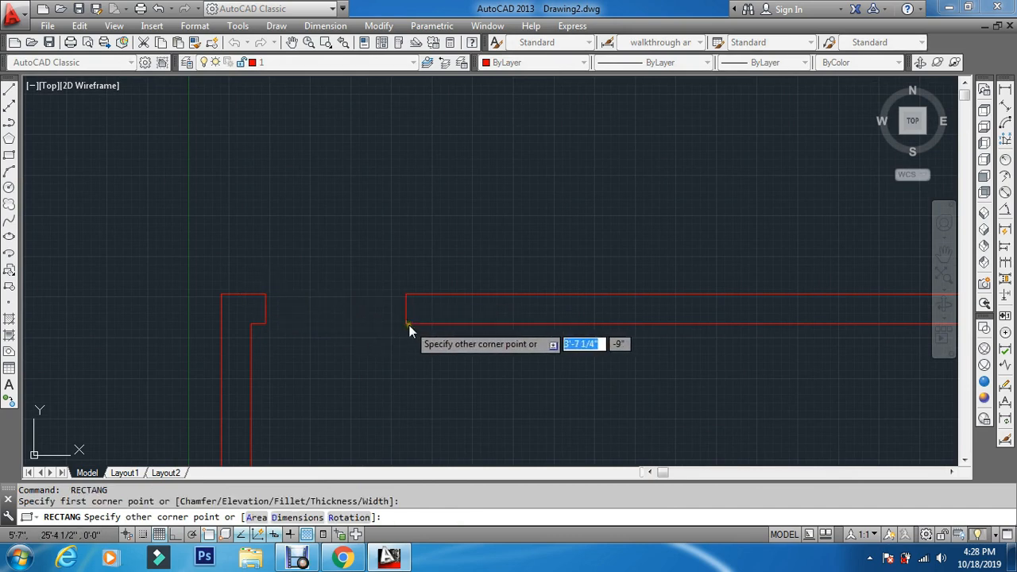
key("Escape")
key("Escape")
- Move the rectangles in the top wall doorway and the partition doorway to layer 4
left_click(352, 245)
left_click(326, 335)
scroll(376, 350, "down", 3)
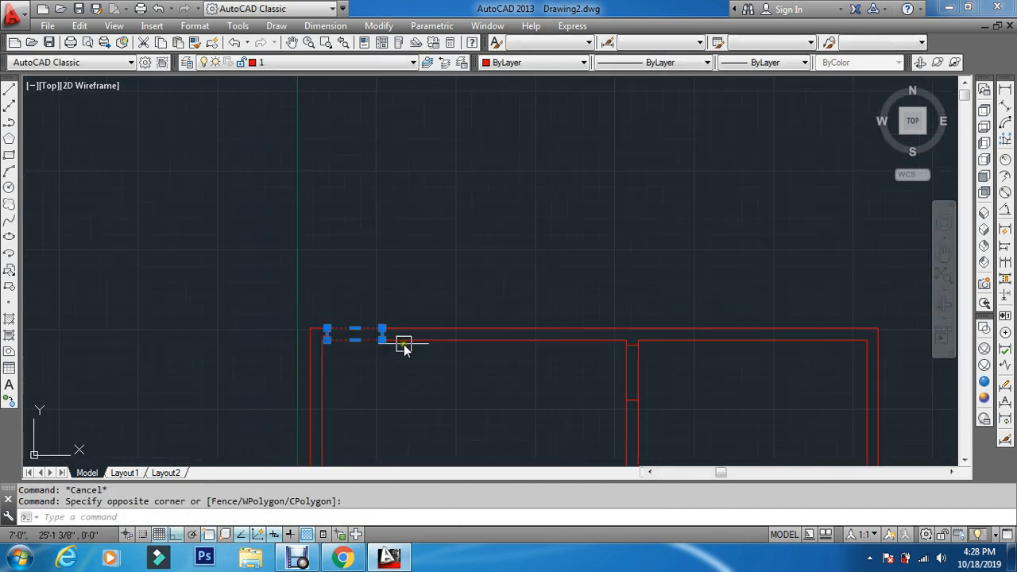
scroll(595, 387, "up", 2)
left_click(692, 364)
left_click(557, 373)
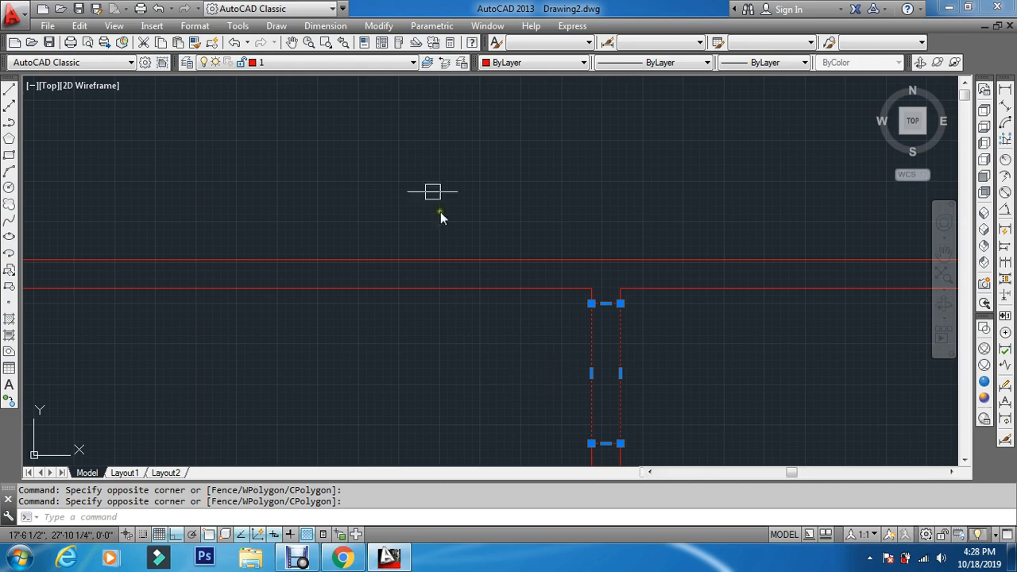
left_click(375, 65)
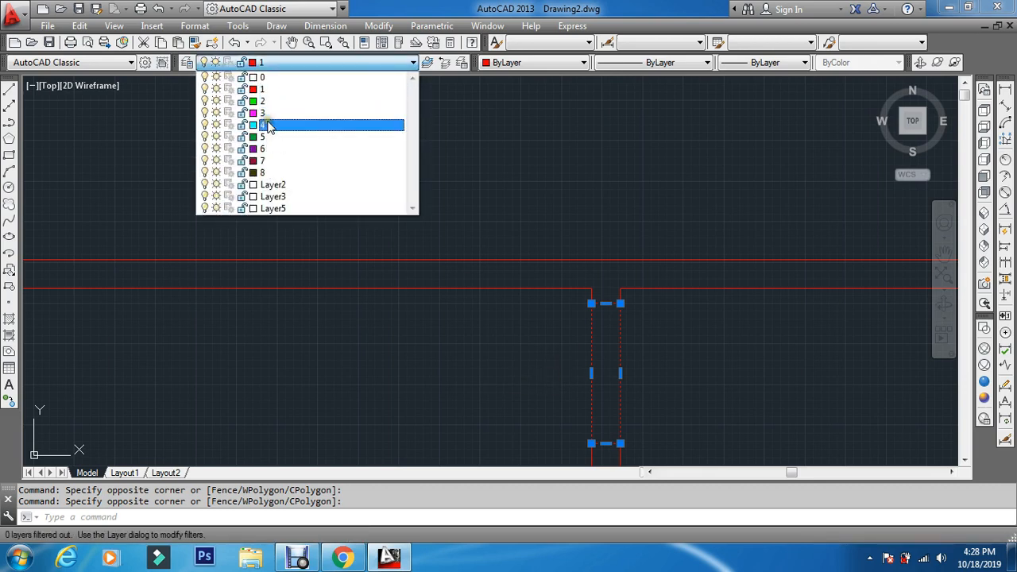
left_click(268, 125)
key("Escape")
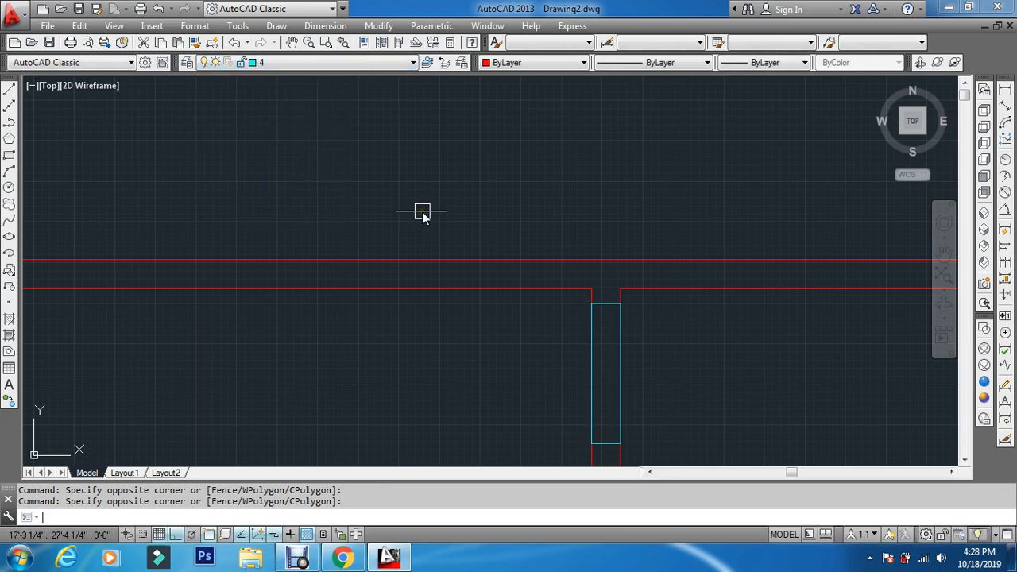
- Zoom the view to the drawing's extents and start saving the drawing
scroll(421, 212, "down", 5)
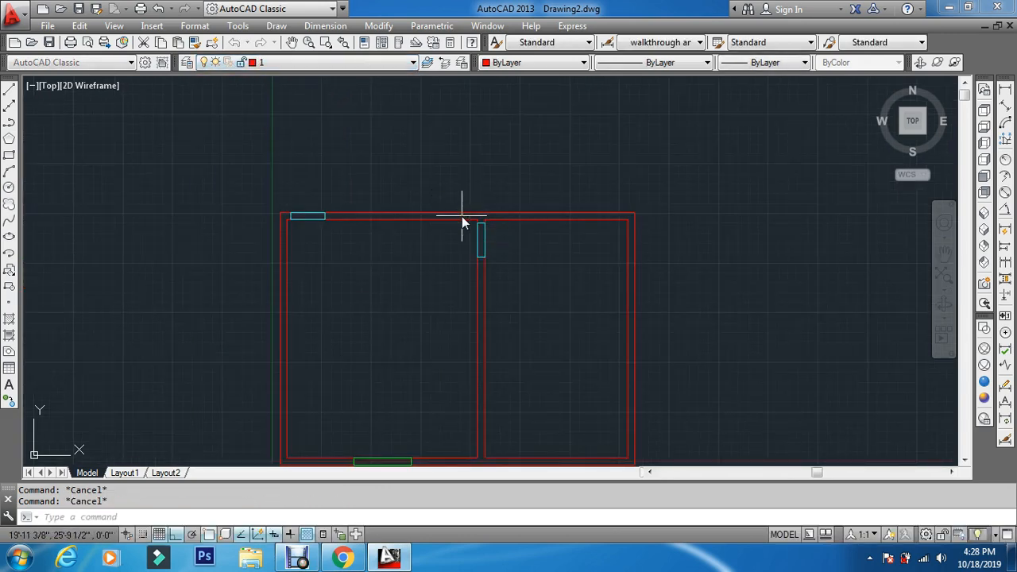
type("z")
key("Return")
type("e")
key("Return")
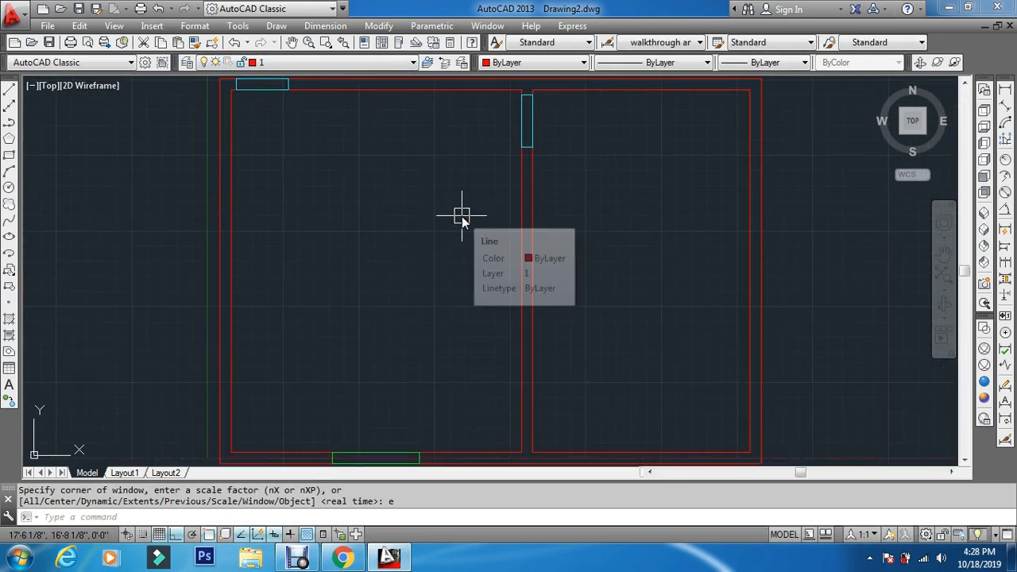
key("Escape")
key("Escape")
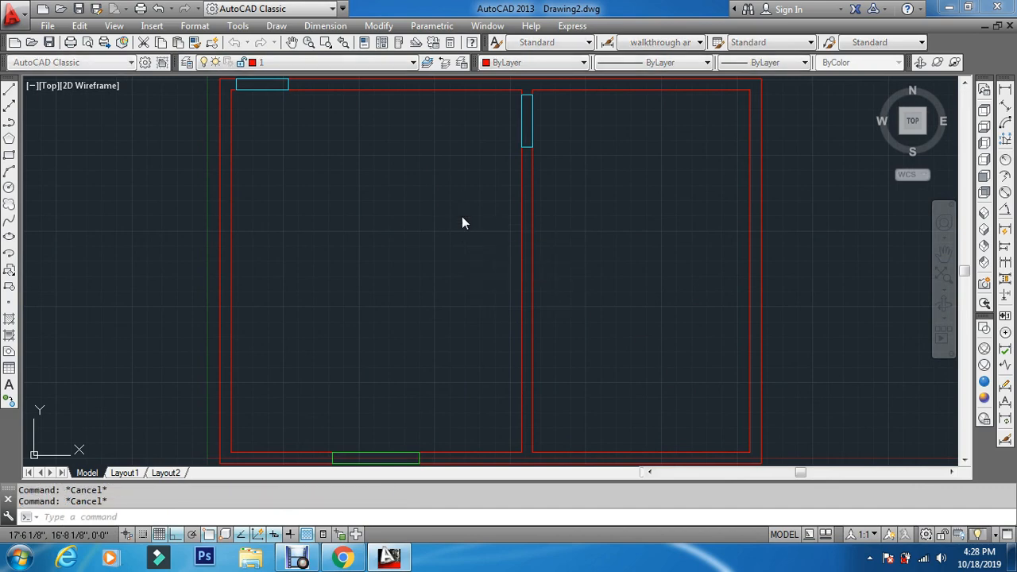
key("ctrl+s")
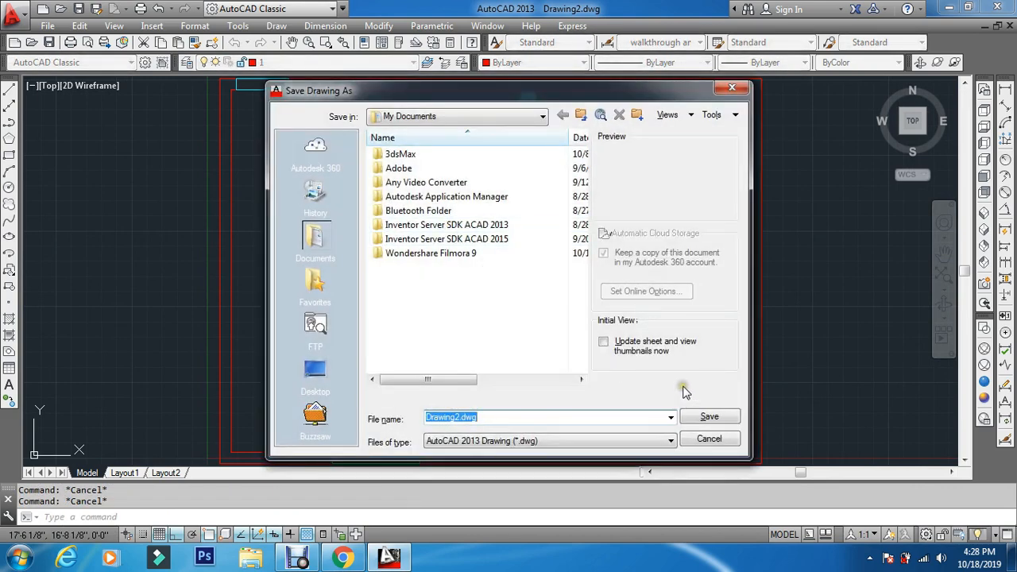